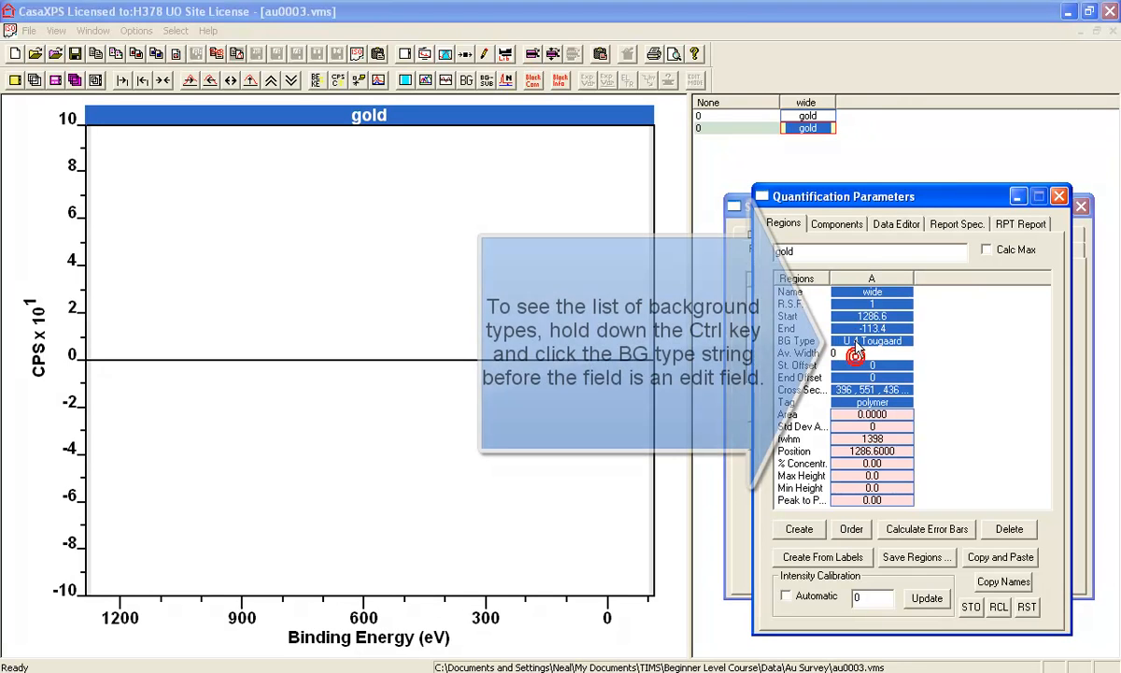
Set the region's background type to U Ge Tougaard from the list of background types
ctrl+click(854, 340)
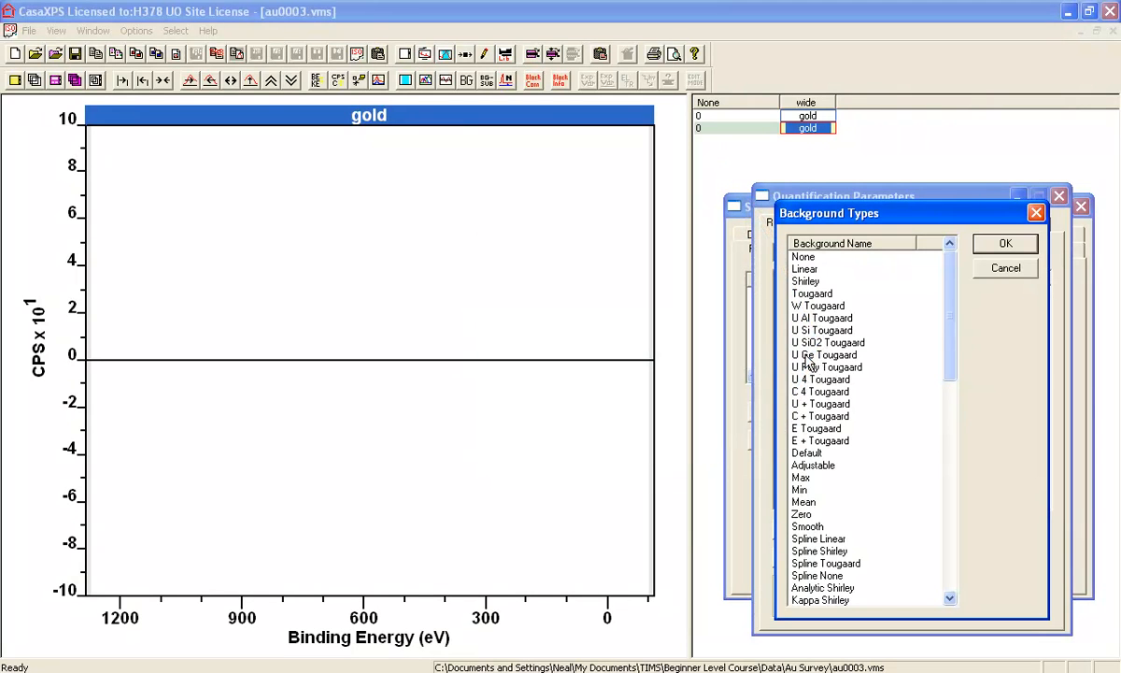
click(809, 356)
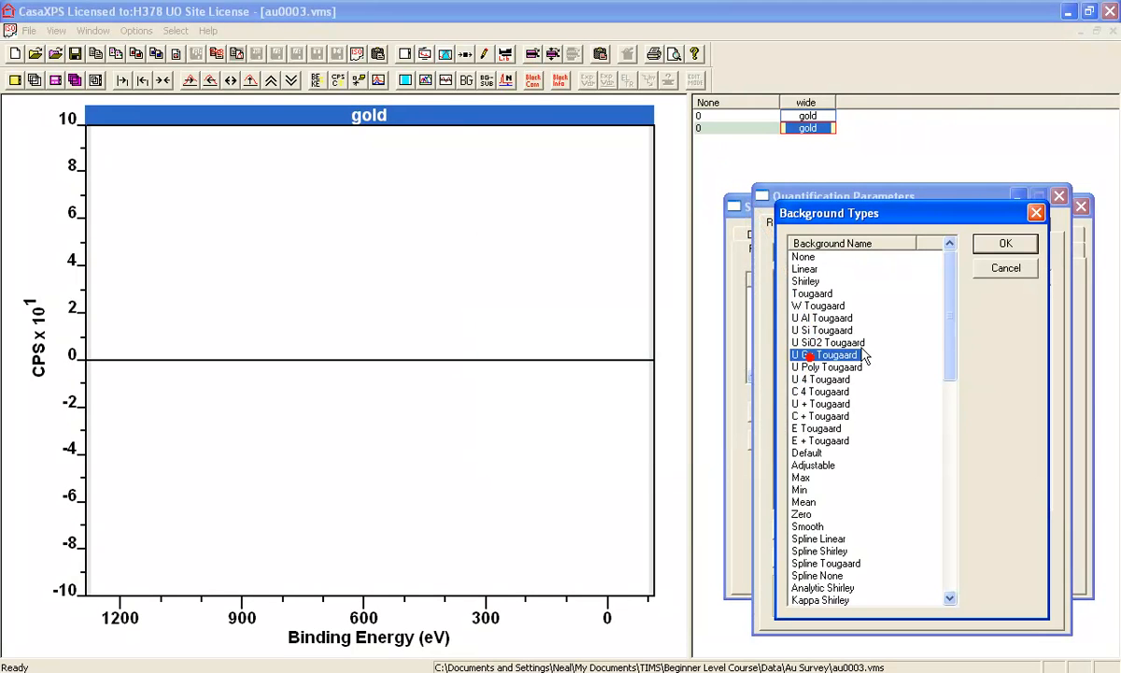
click(1008, 247)
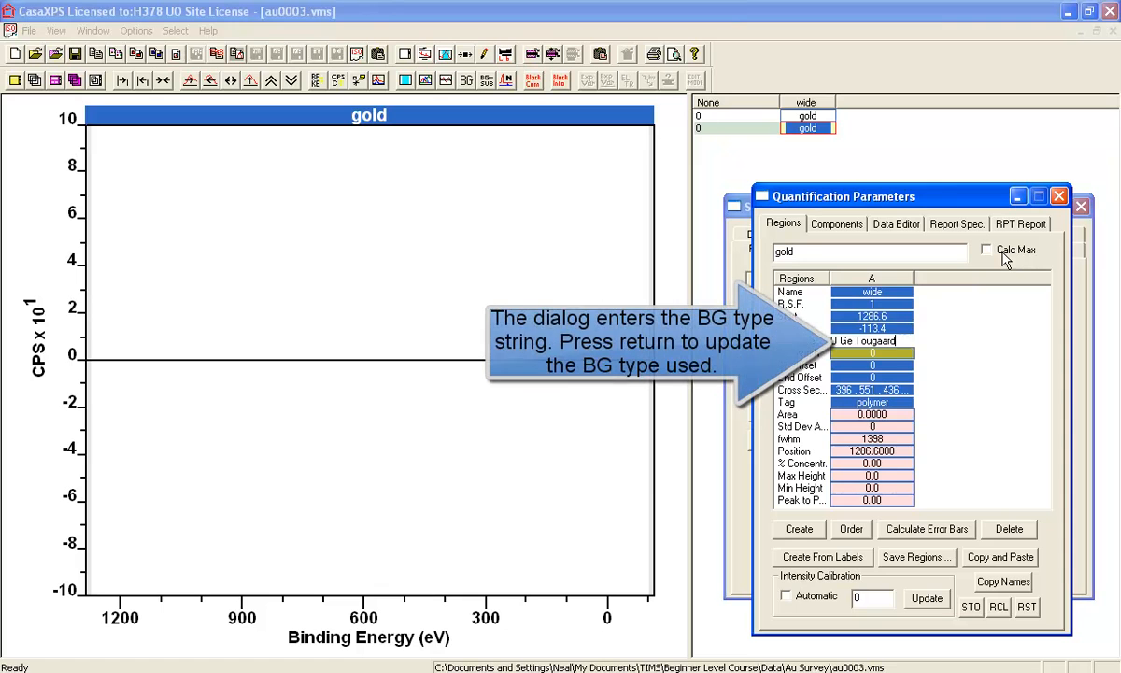
key(Return)
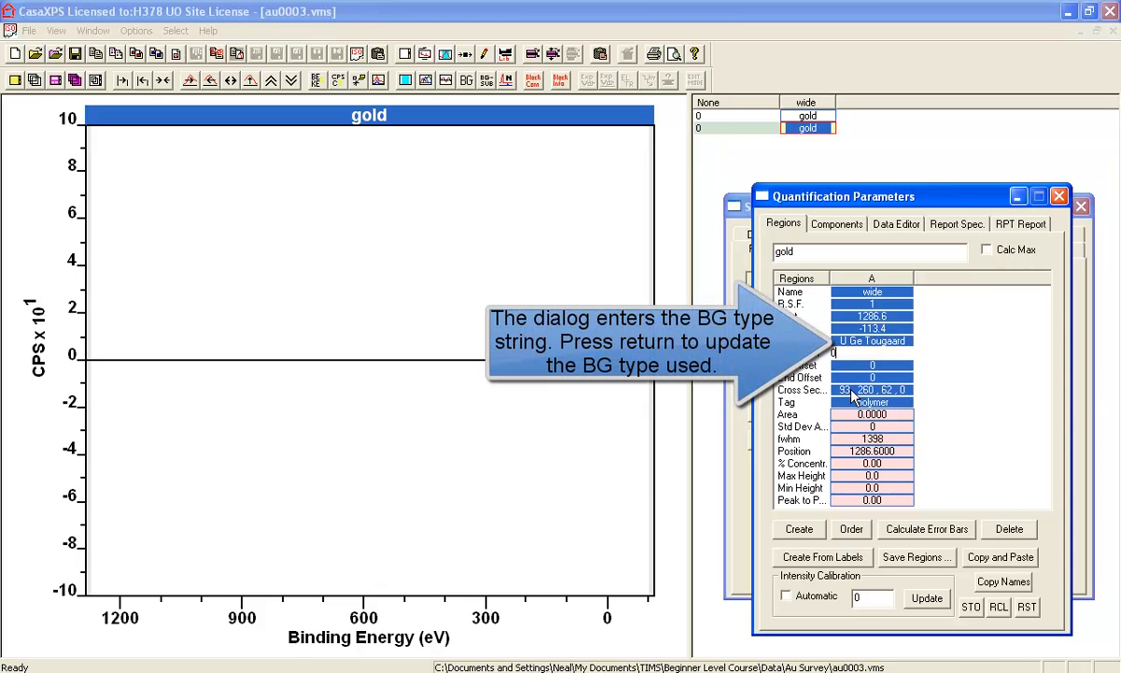
Widen region column A and choose U Poly Tougaard from the background types for the region
drag(913, 277, 926, 274)
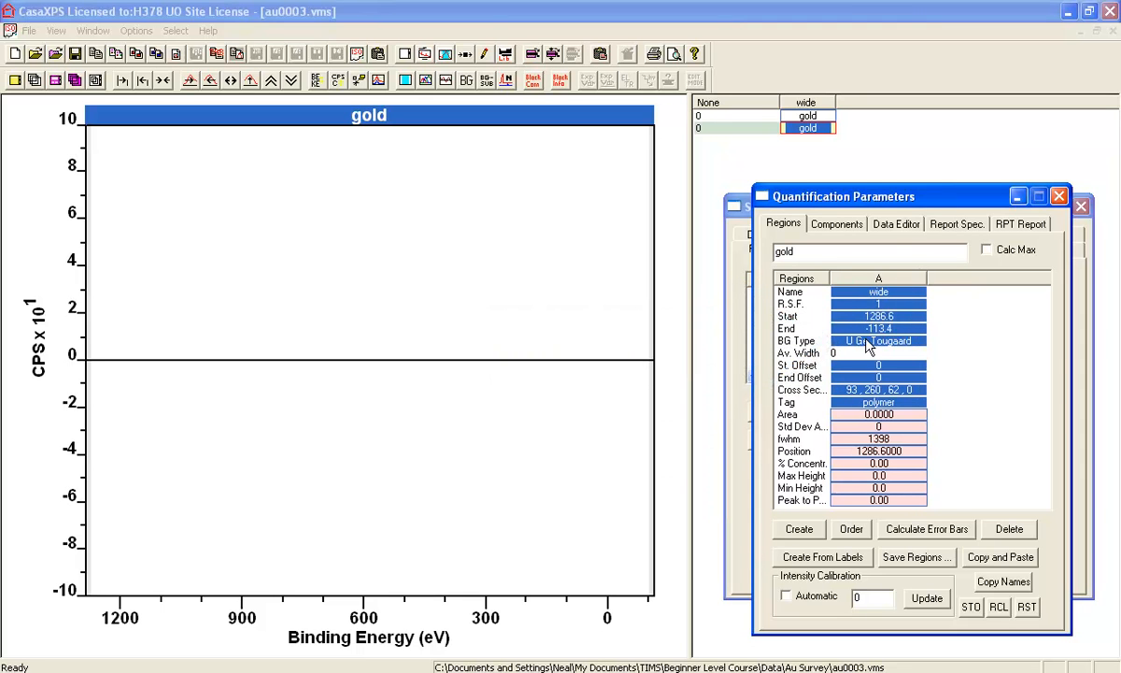
double_click(868, 342)
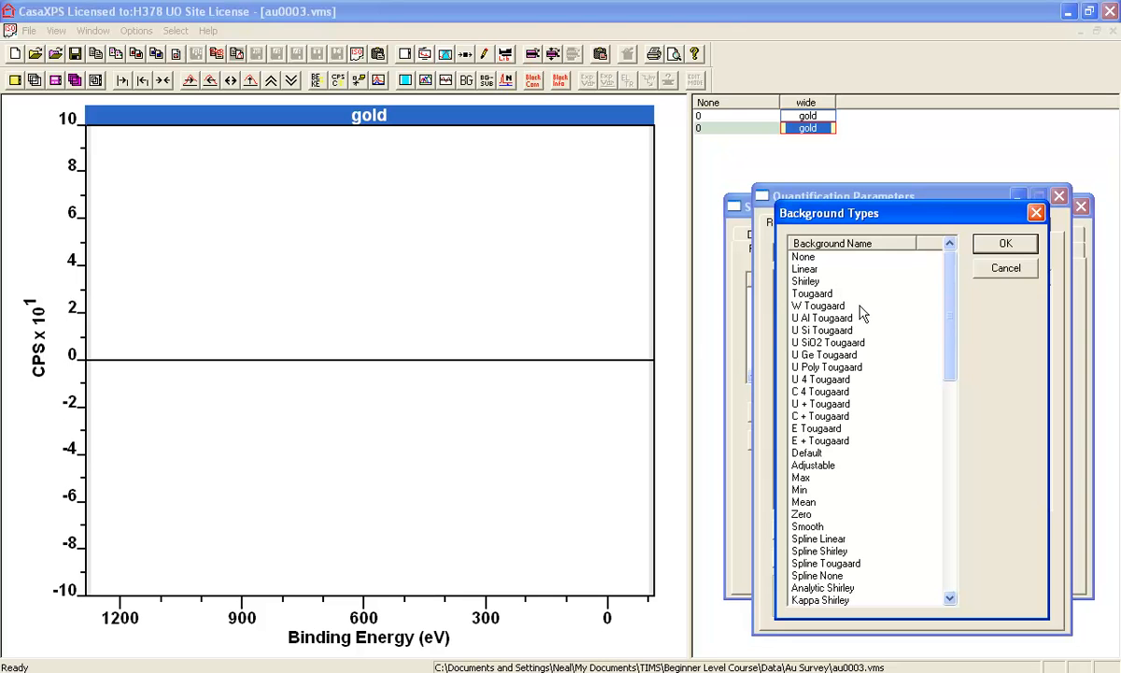
click(841, 368)
click(1001, 244)
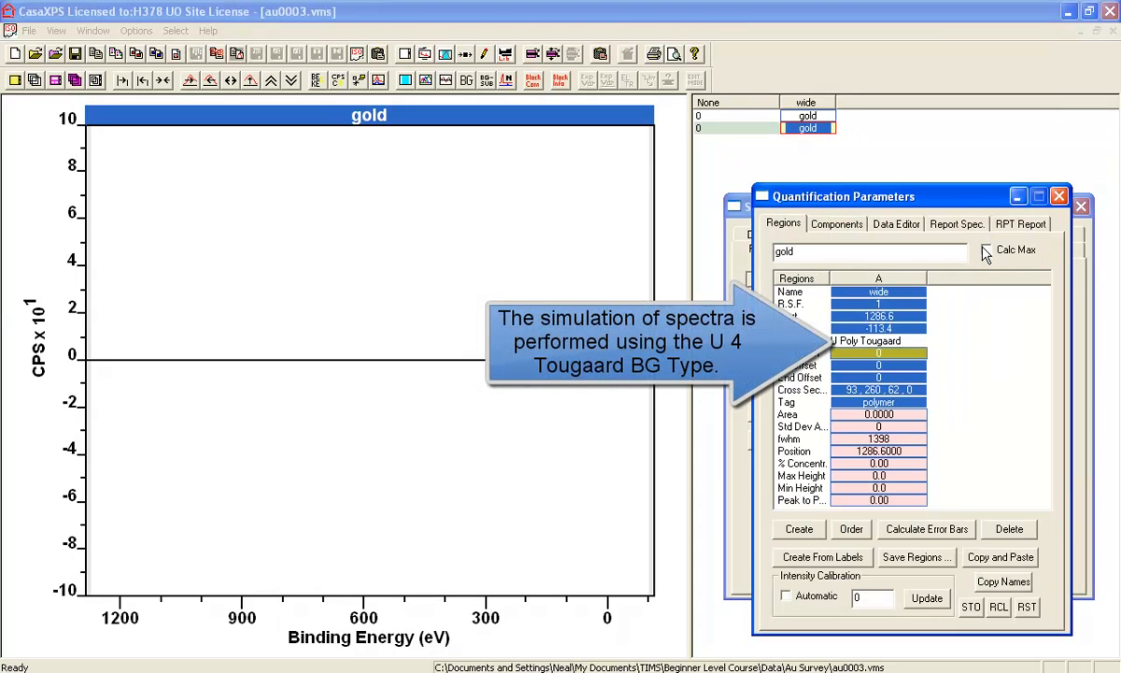
Edit the region's background type string to U 4 Tougaard
click(841, 340)
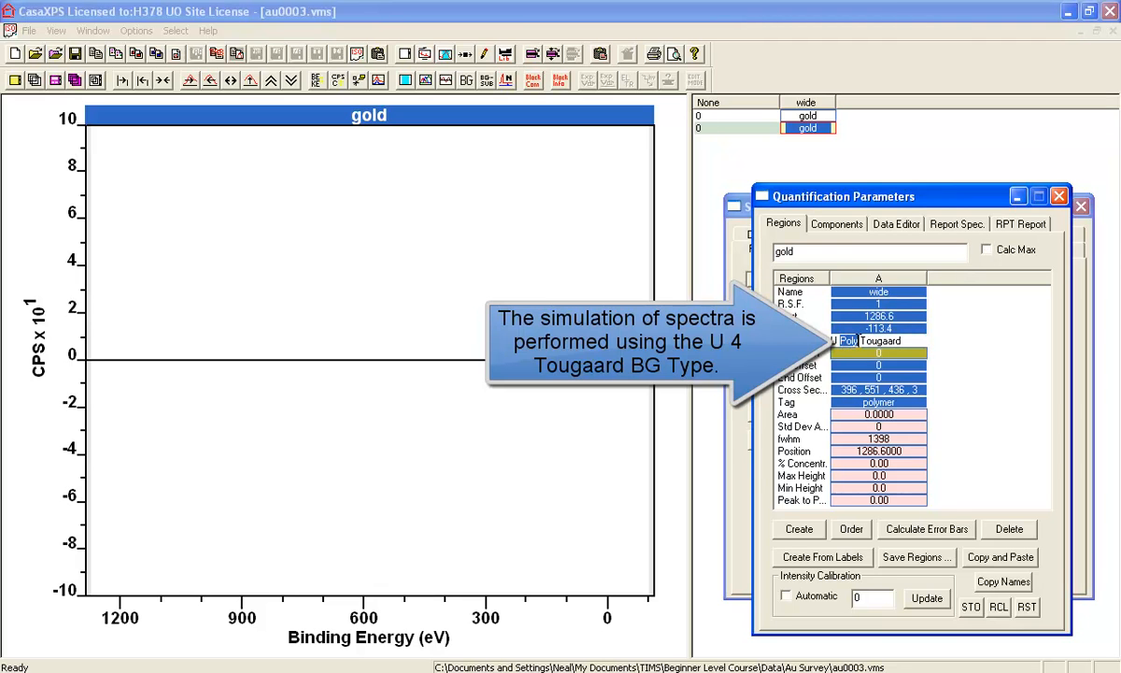
text(4)
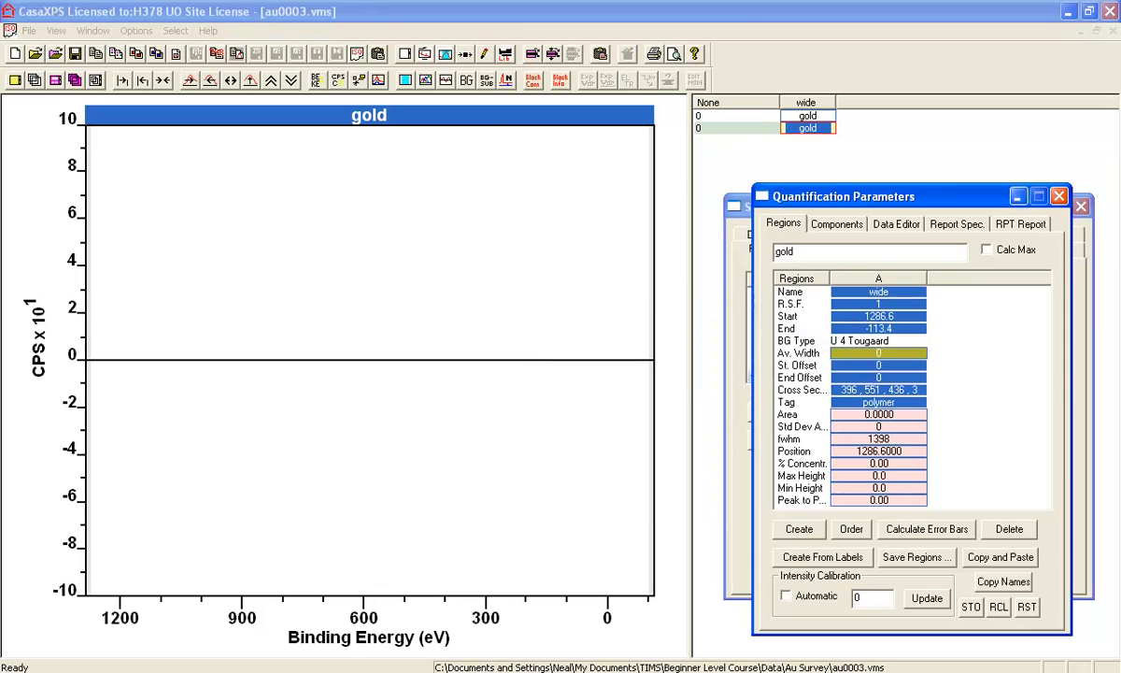
key(Return)
Try 366 as the region's first cross-section parameter and restore it to 396
click(843, 389)
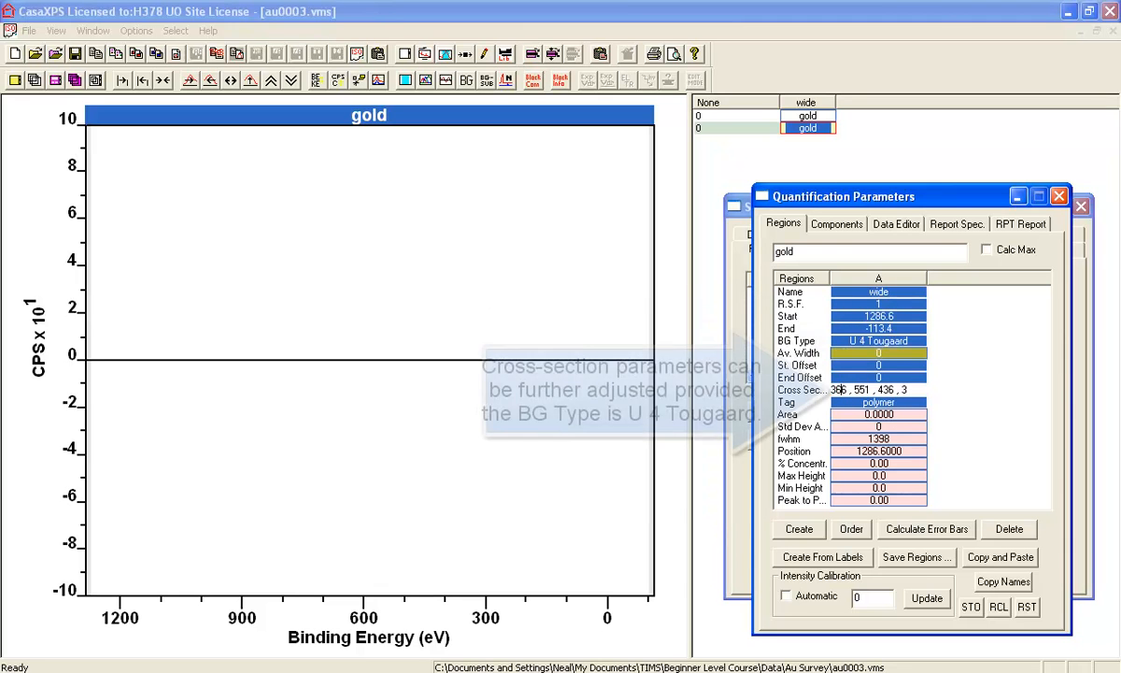
click(886, 403)
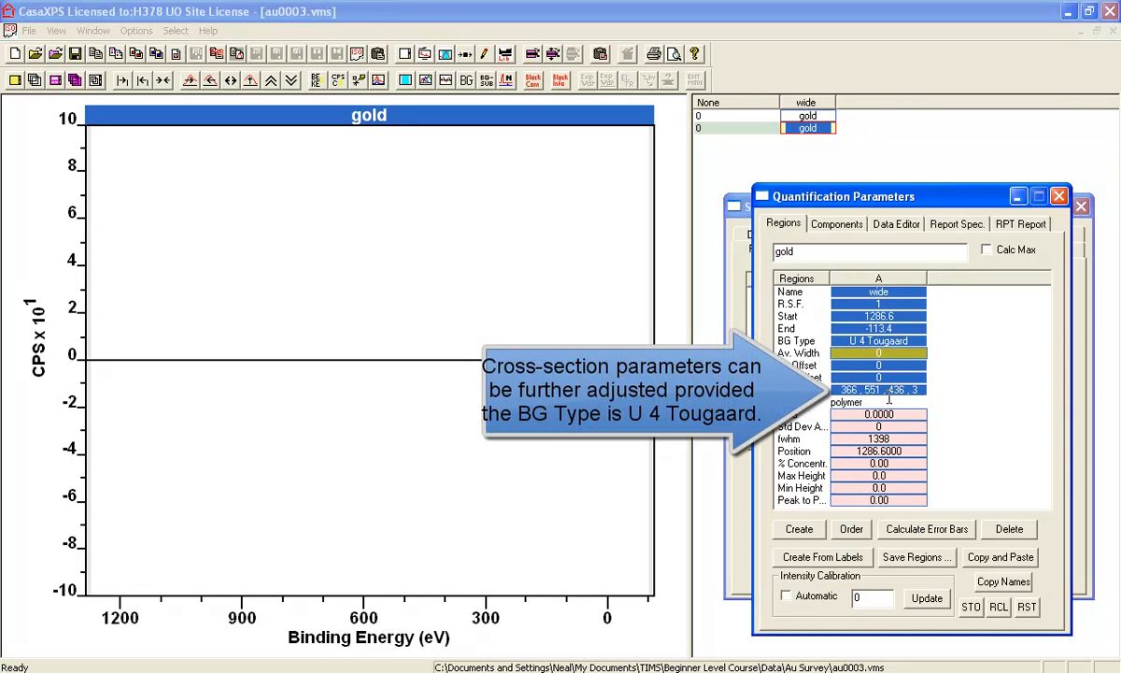
click(846, 391)
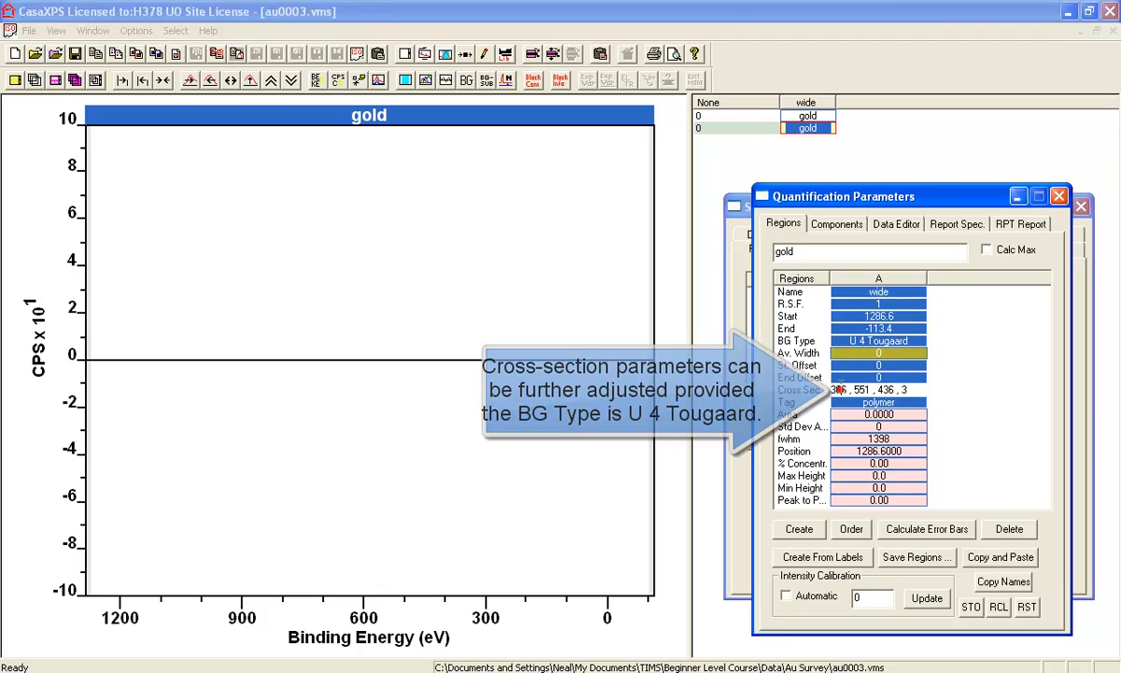
click(845, 394)
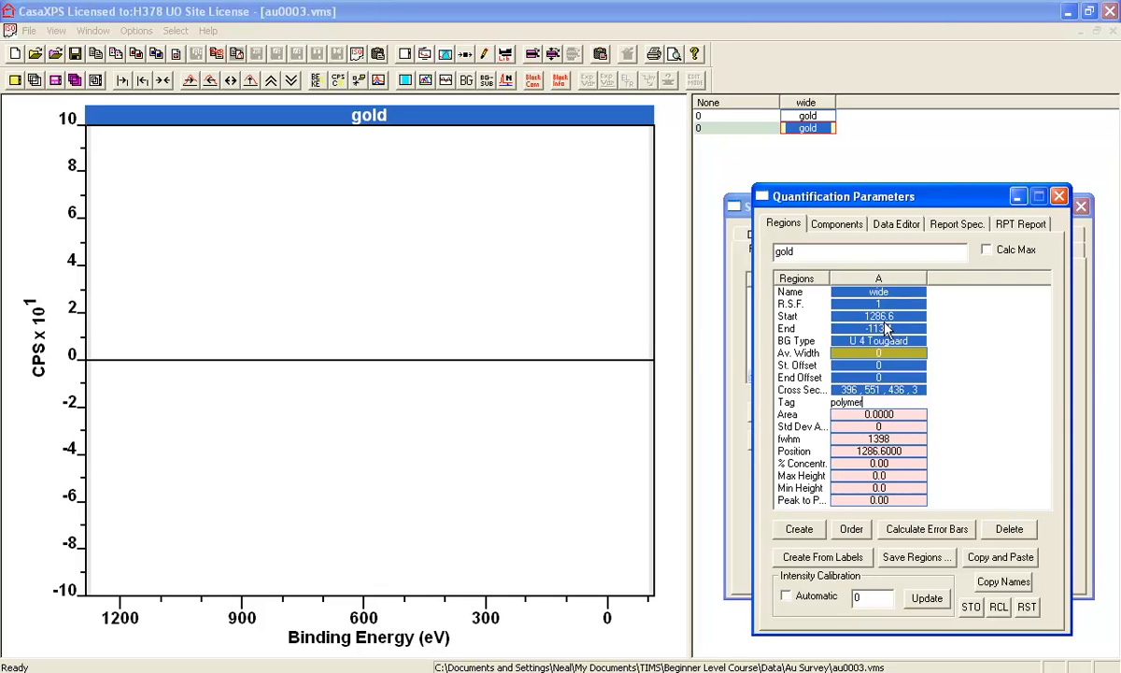
Set the region's tag to CO and its name to Region
double_click(869, 402)
text(CO)
key(Return)
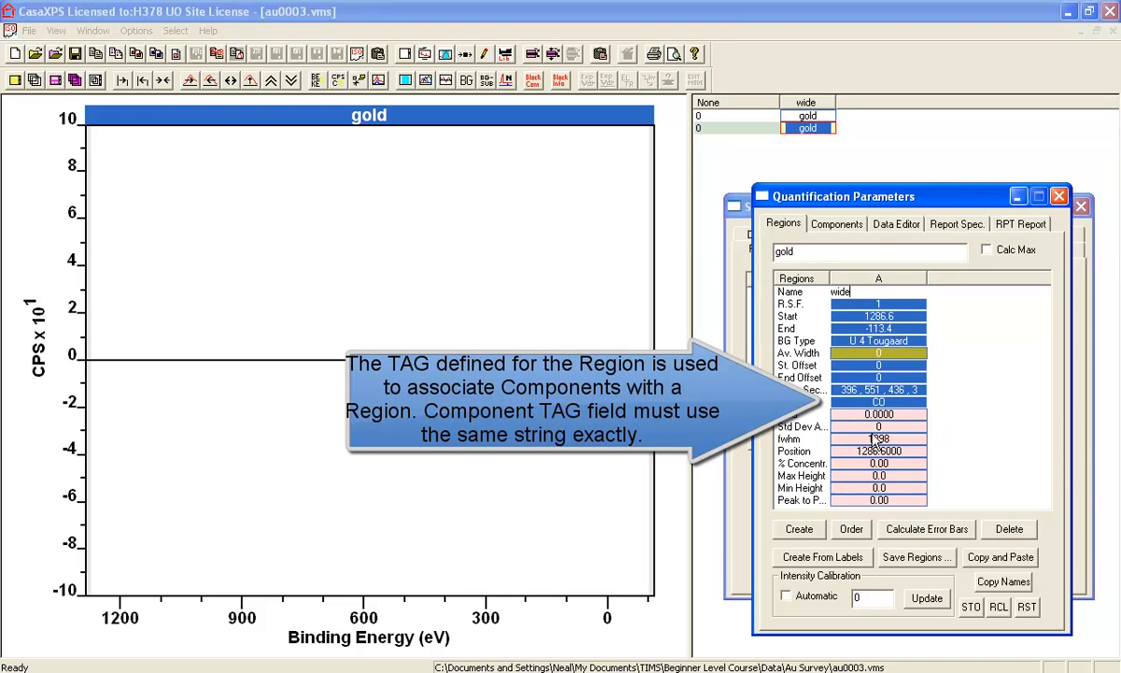
drag(861, 294, 800, 295)
text(Region)
key(Return)
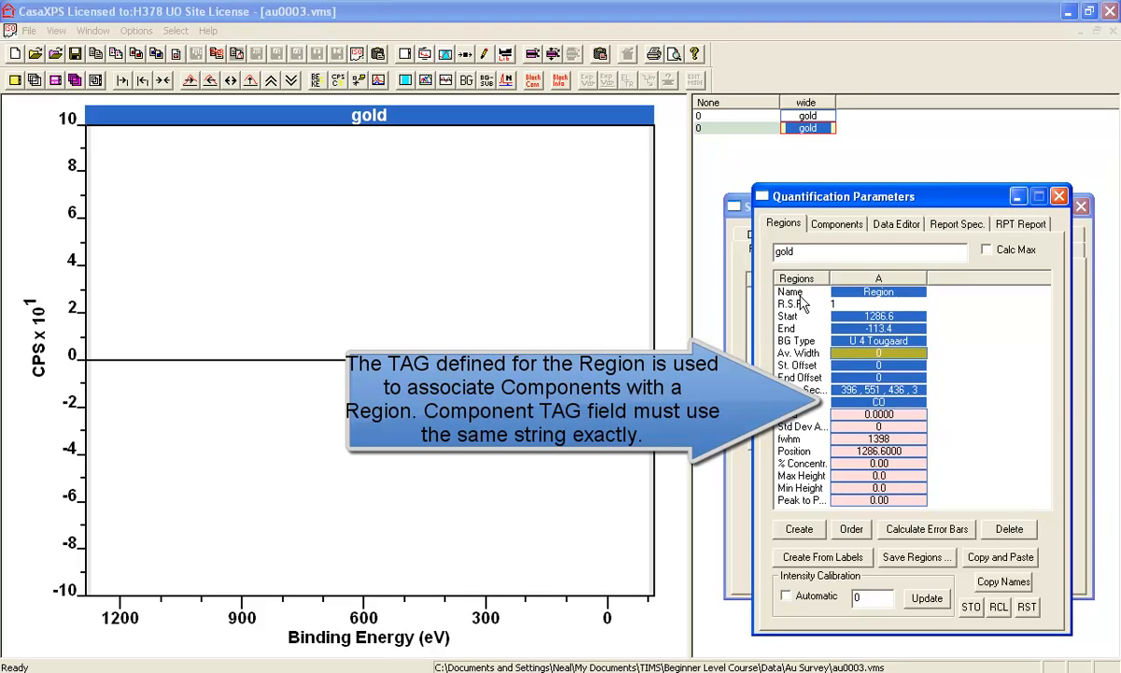
click(878, 401)
drag(876, 401, 795, 406)
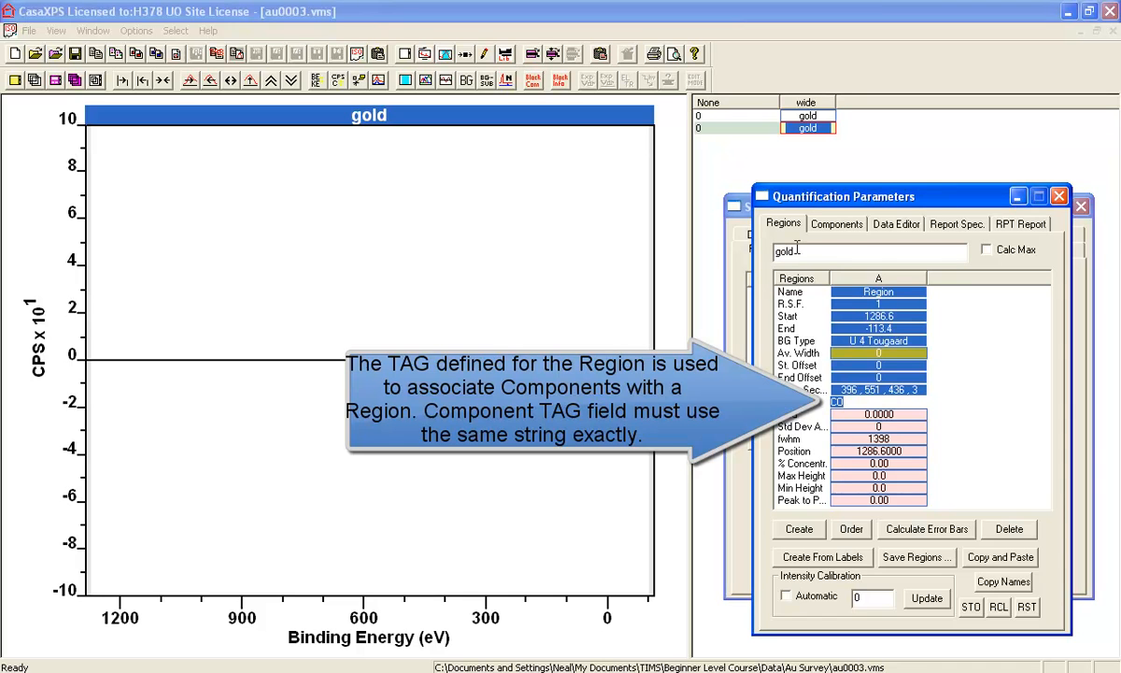
Create a new component for the gold spectrum and set its position to 285 eV
click(836, 223)
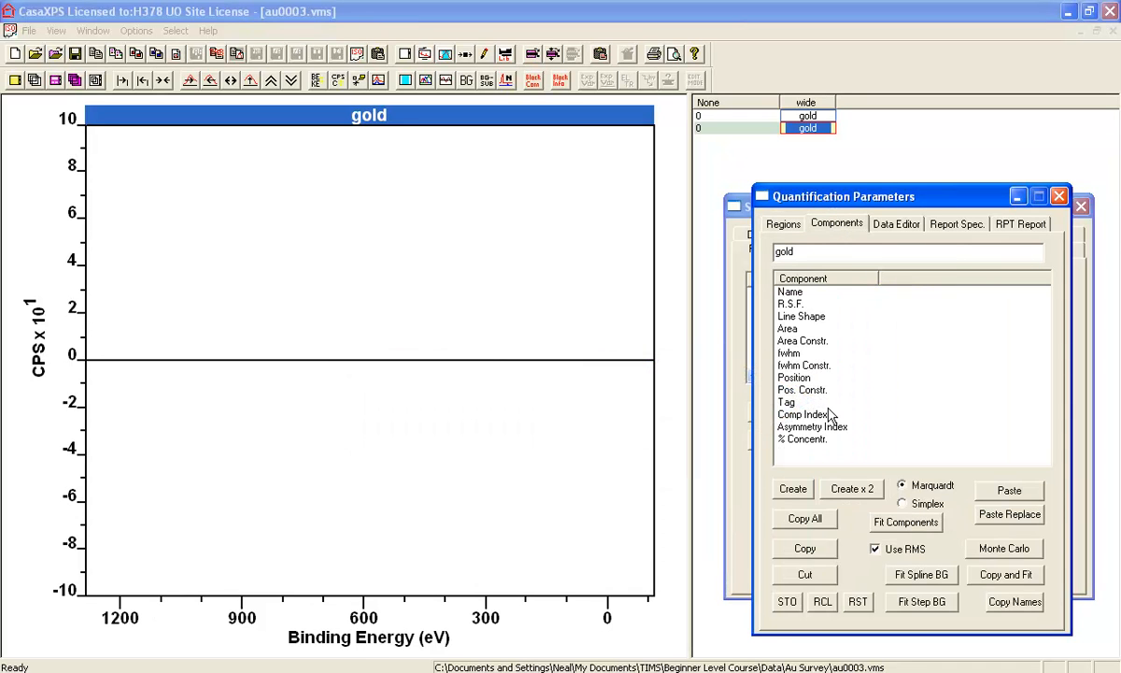
click(792, 487)
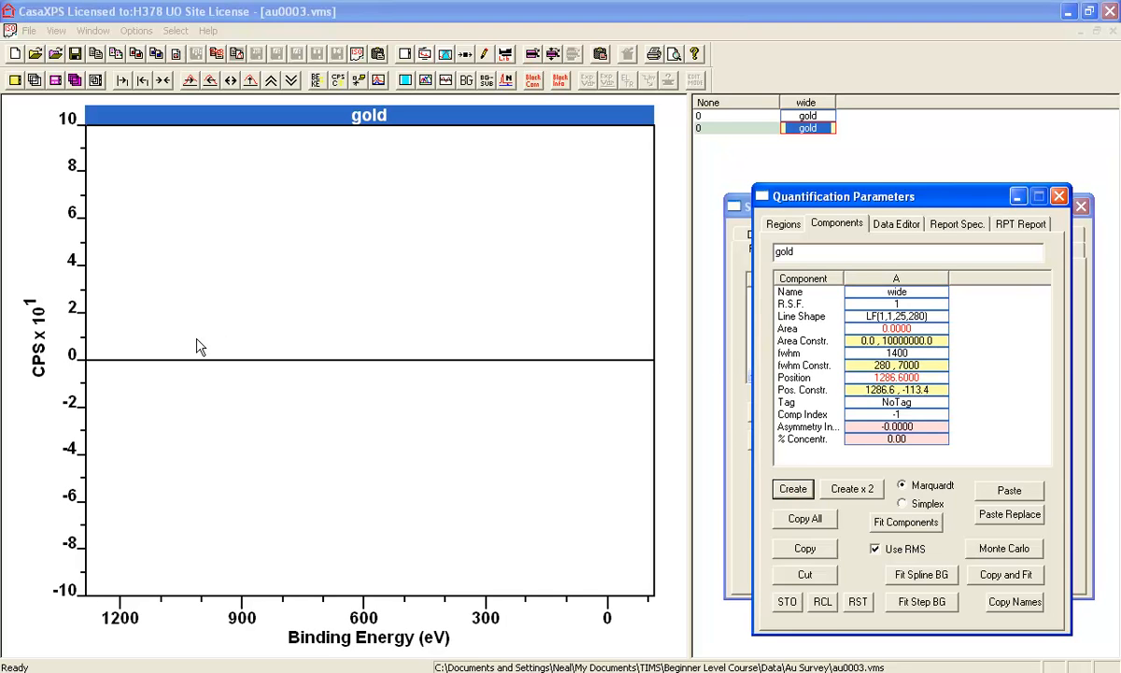
click(904, 377)
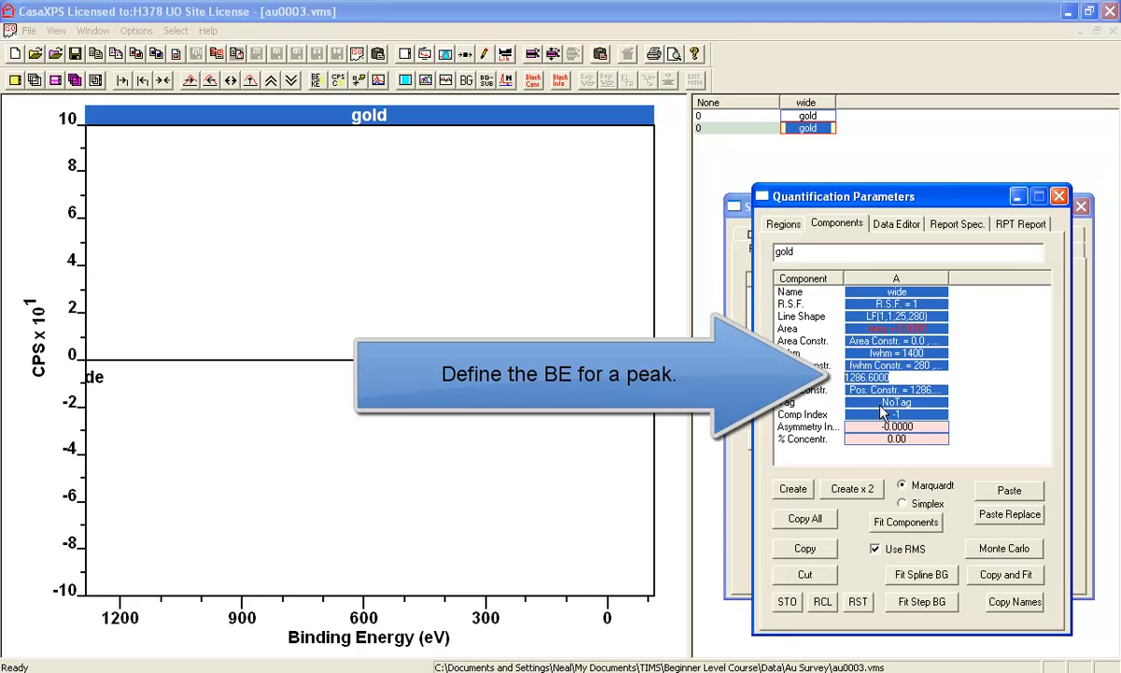
text(285)
key(Return)
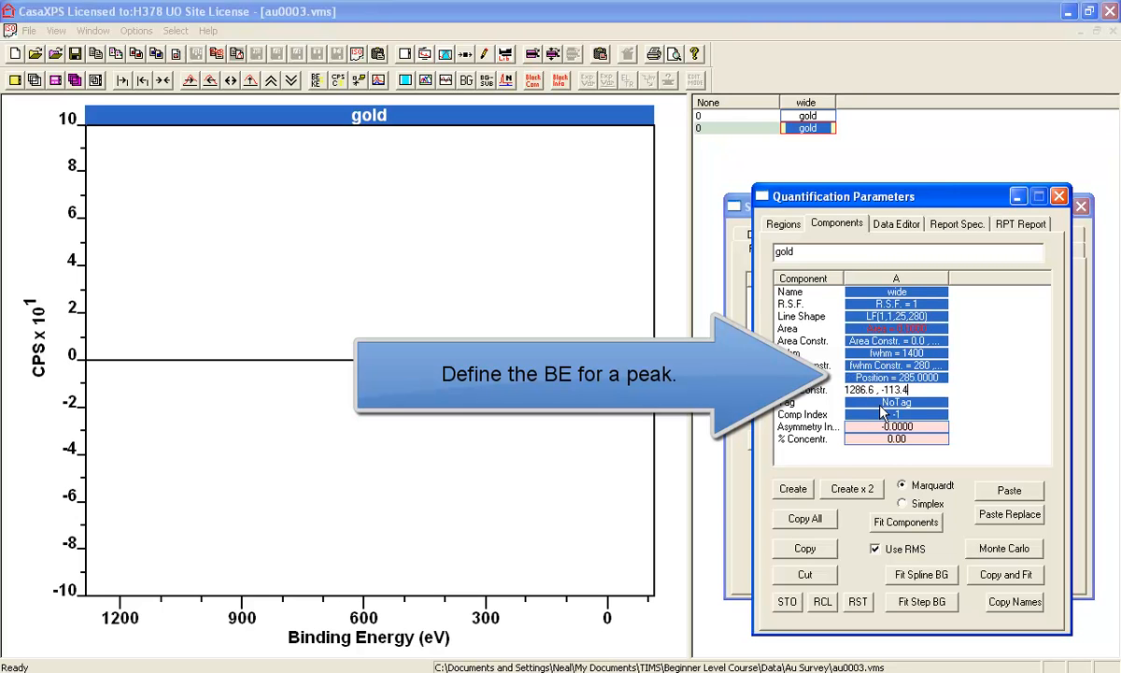
Name the new component C 1s
click(845, 291)
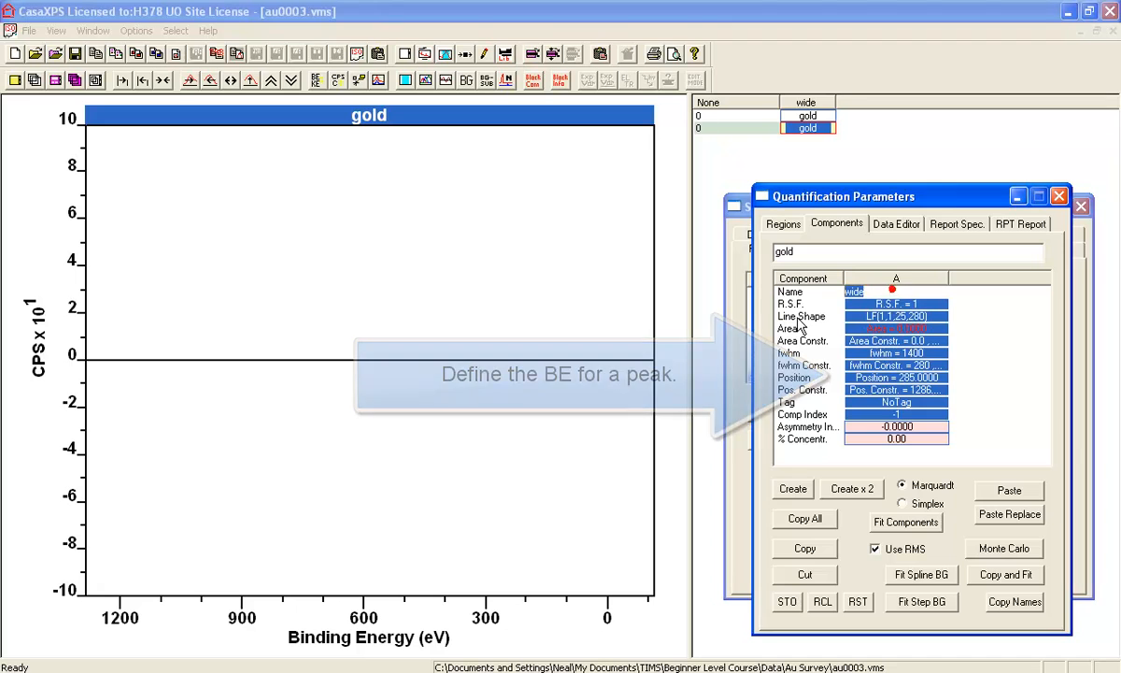
text(C 1s)
key(Return)
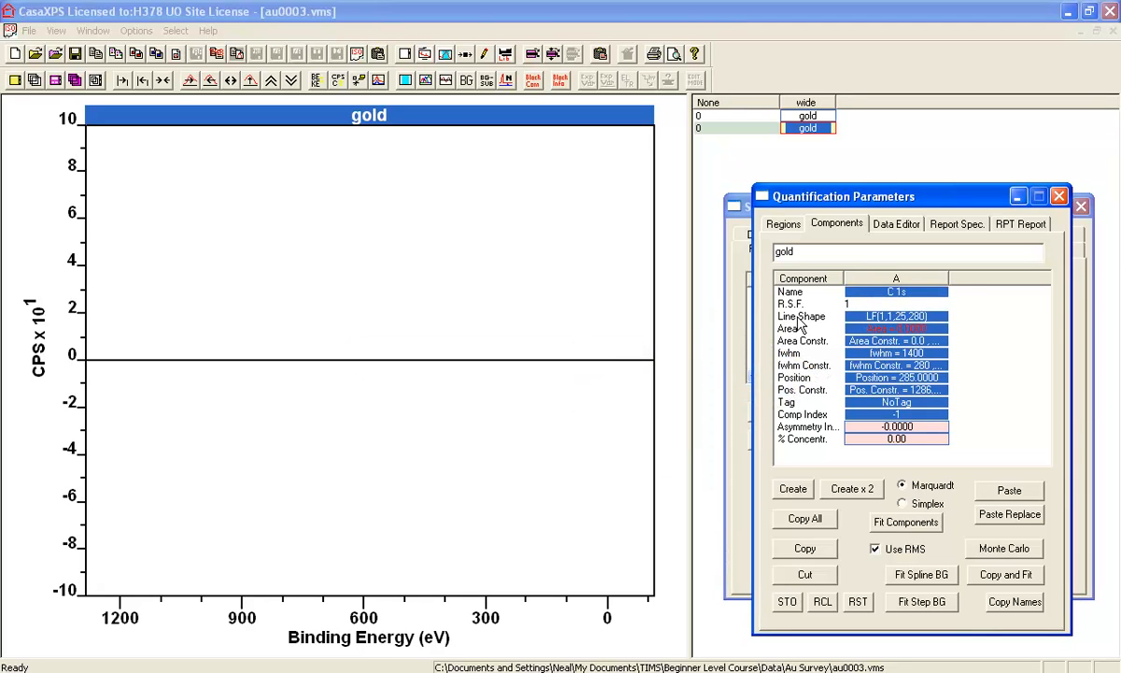
Set the C 1s component's fwhm constraint to 0 , 10
click(900, 280)
click(897, 365)
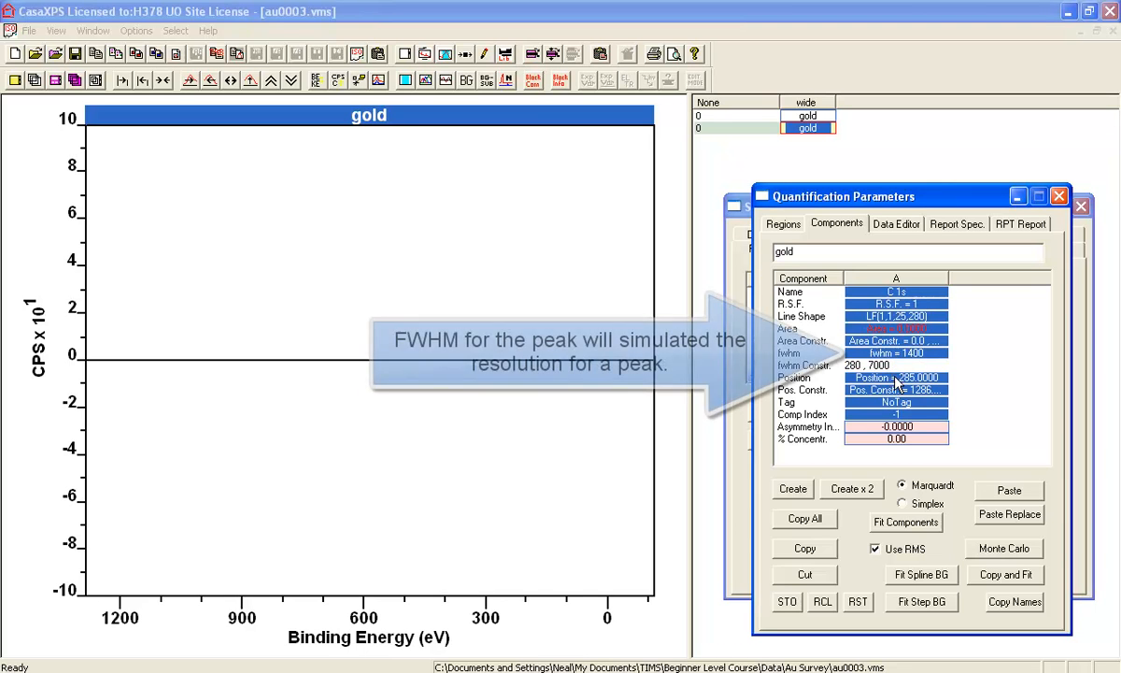
click(894, 377)
click(894, 366)
drag(914, 363, 837, 364)
text(0,10)
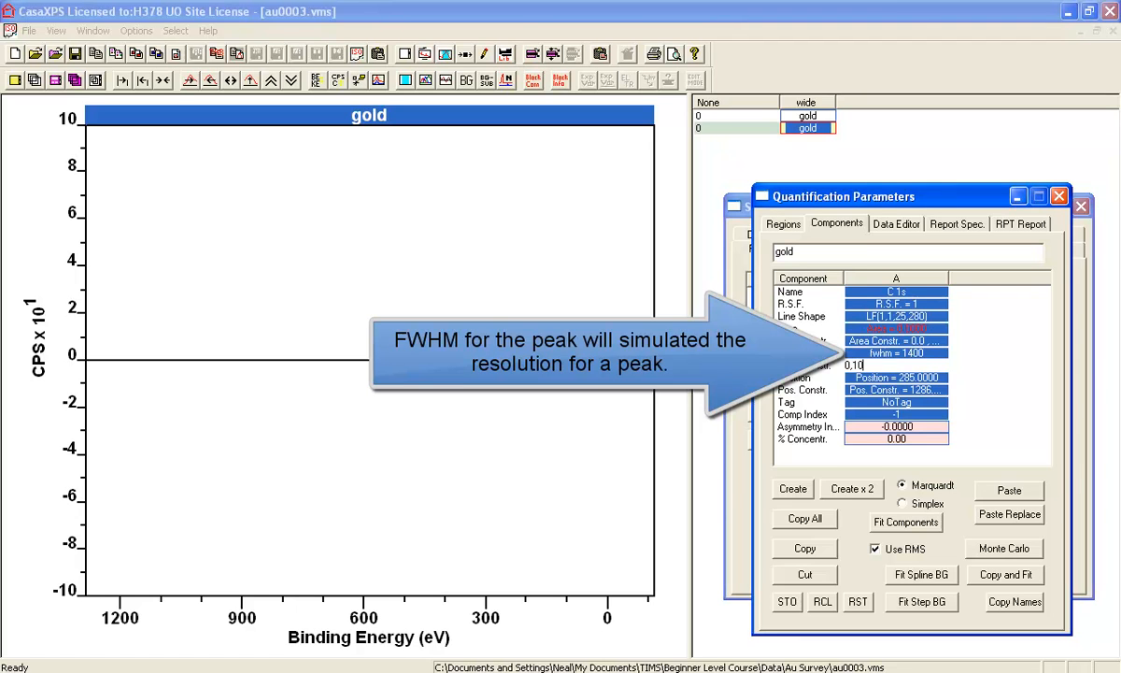
key(Return)
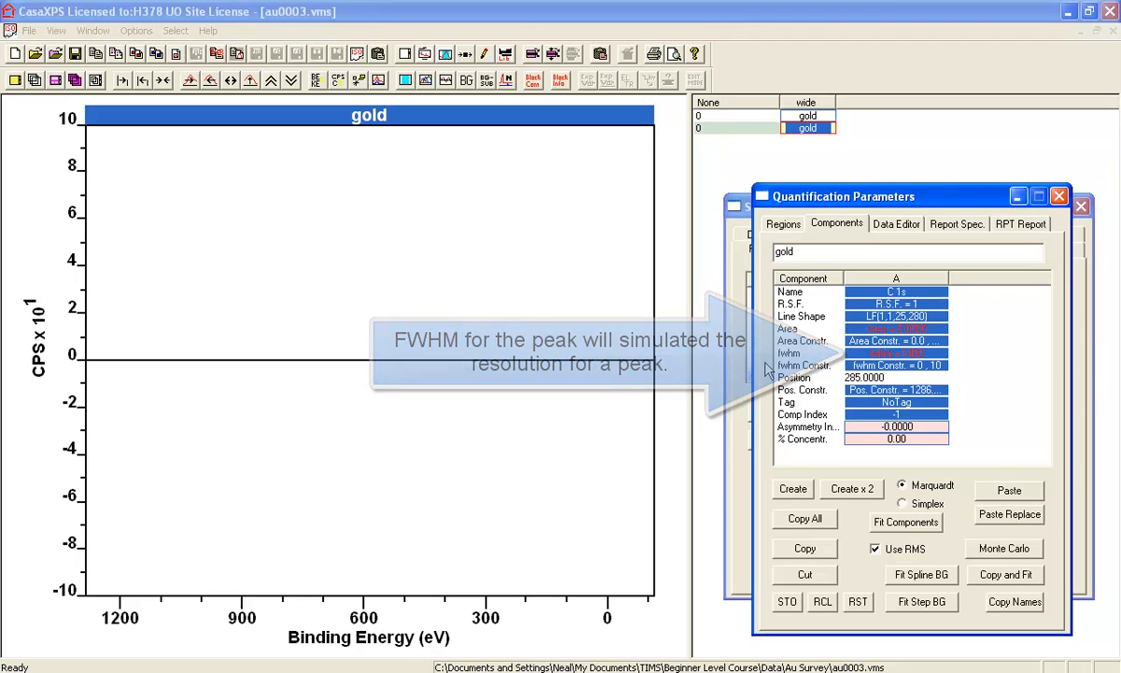
Set the C 1s component's fwhm to 3
click(883, 354)
drag(883, 352, 792, 354)
text(3)
key(Return)
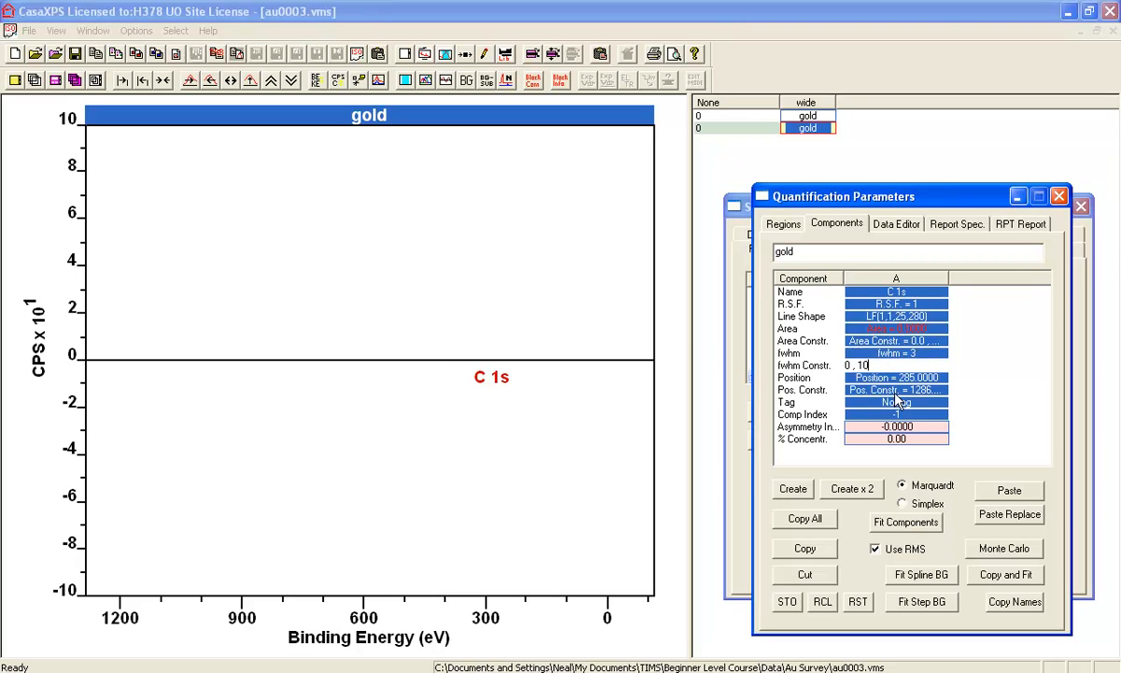
Set the C 1s component's area to 5000
click(902, 388)
click(897, 377)
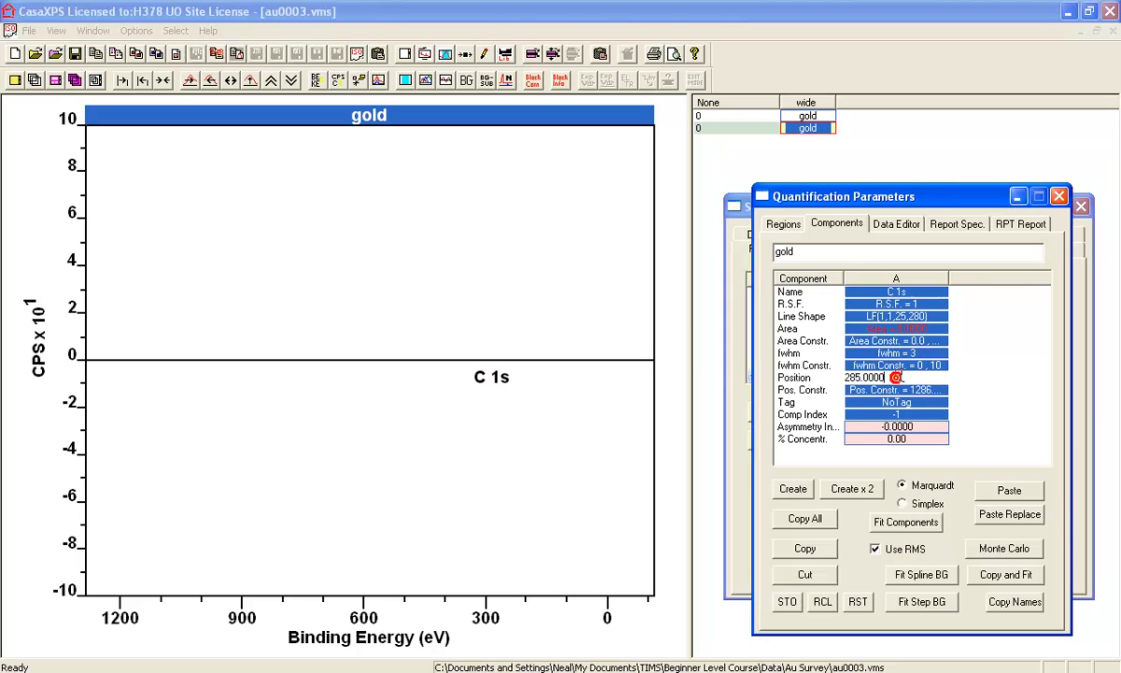
click(902, 327)
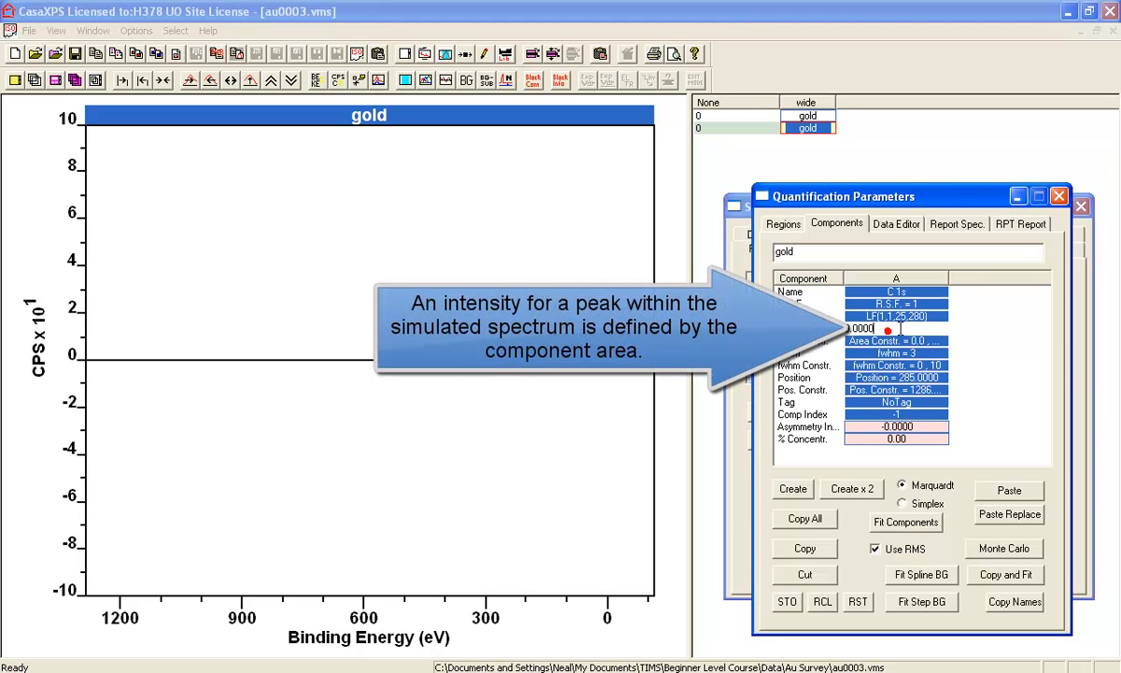
key(BackSpace)
text(5000)
key(Return)
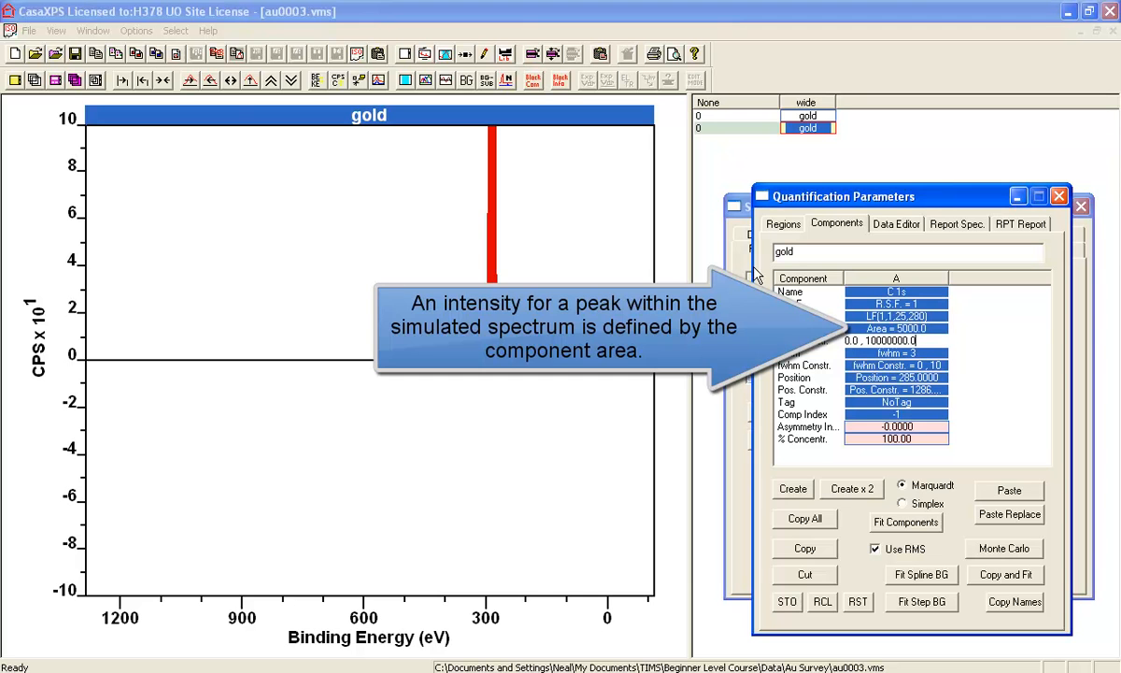
Replace the spectrum's counts with the synthetic envelope using the Replace By Envelope test data operation
drag(792, 200, 841, 193)
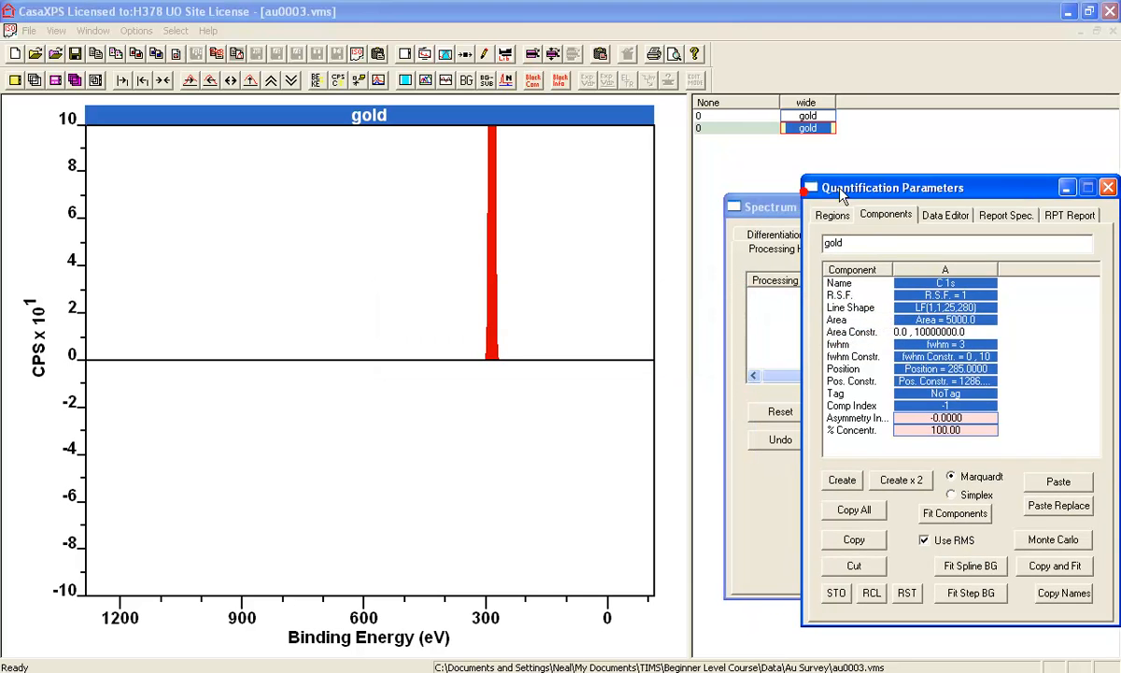
click(752, 206)
click(868, 229)
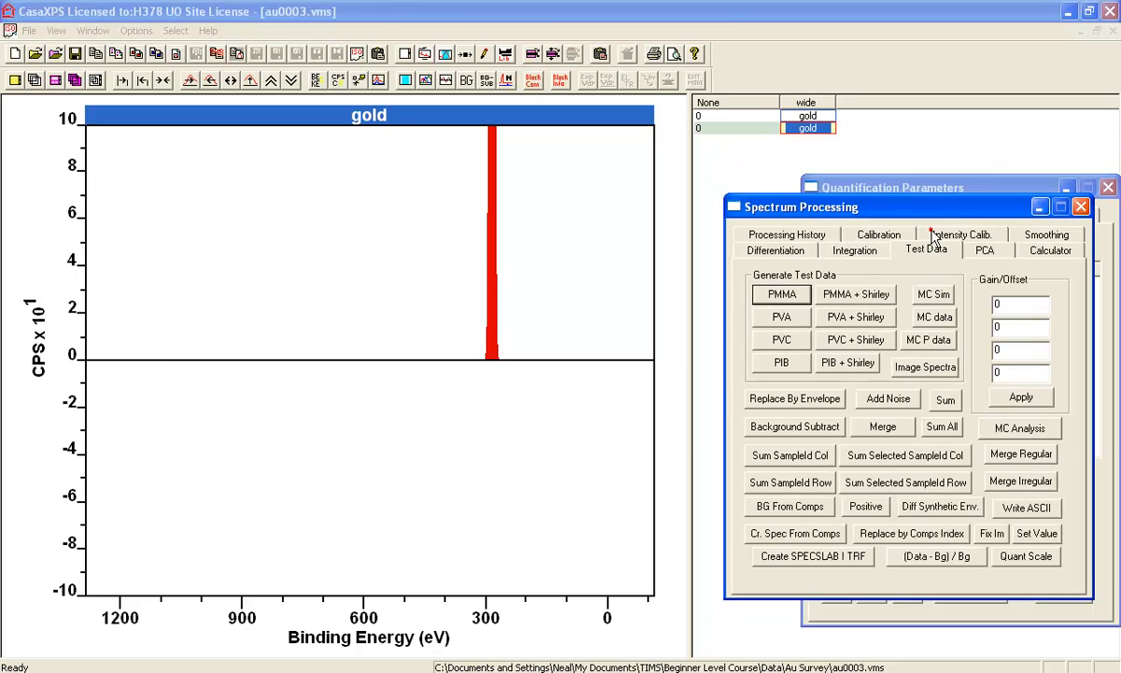
click(792, 399)
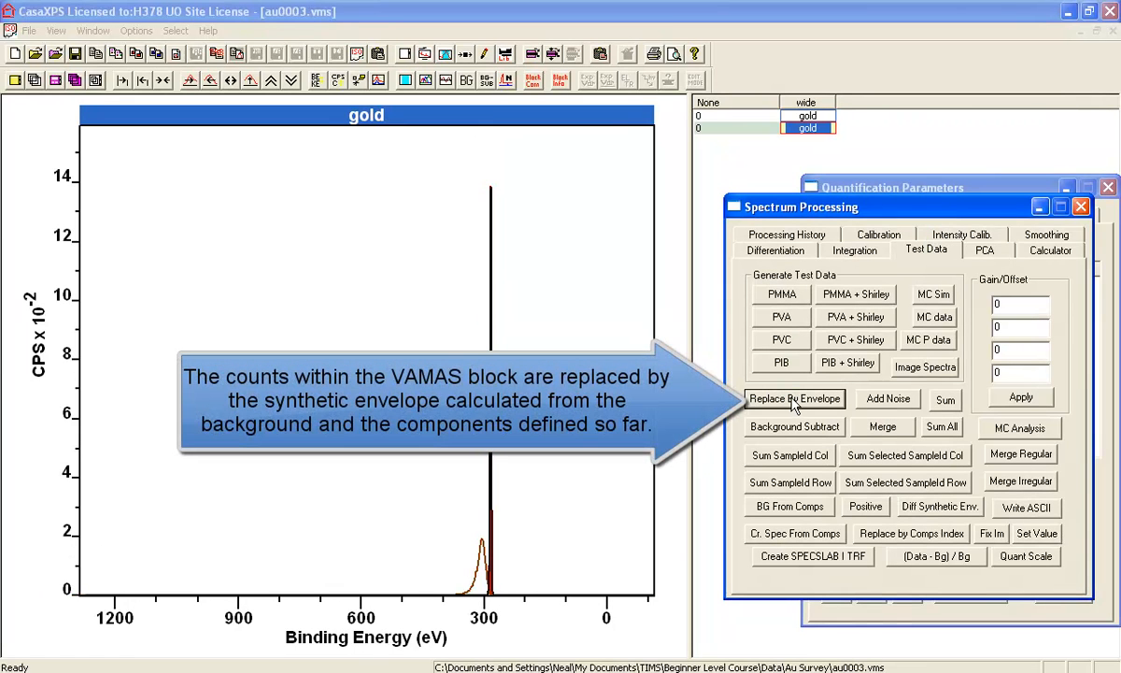
Bring the component parameters forward and examine the C 1s peak and its Tougaard background close up, with the intensity rescaled
drag(882, 190, 783, 184)
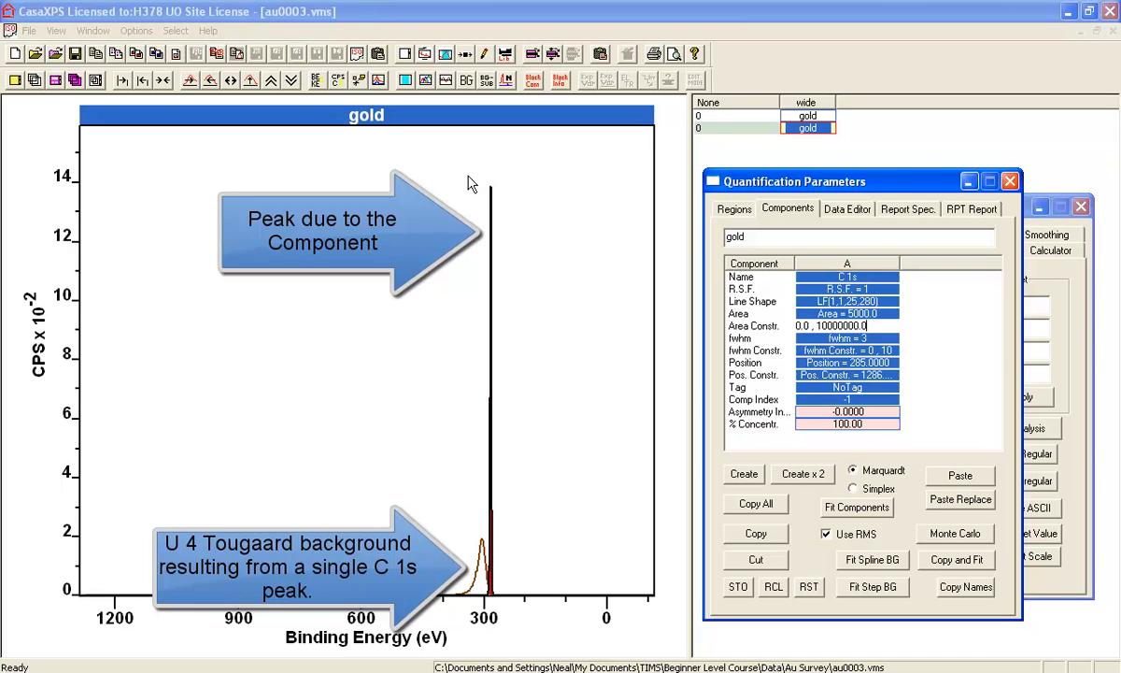
drag(474, 178, 514, 196)
click(504, 187)
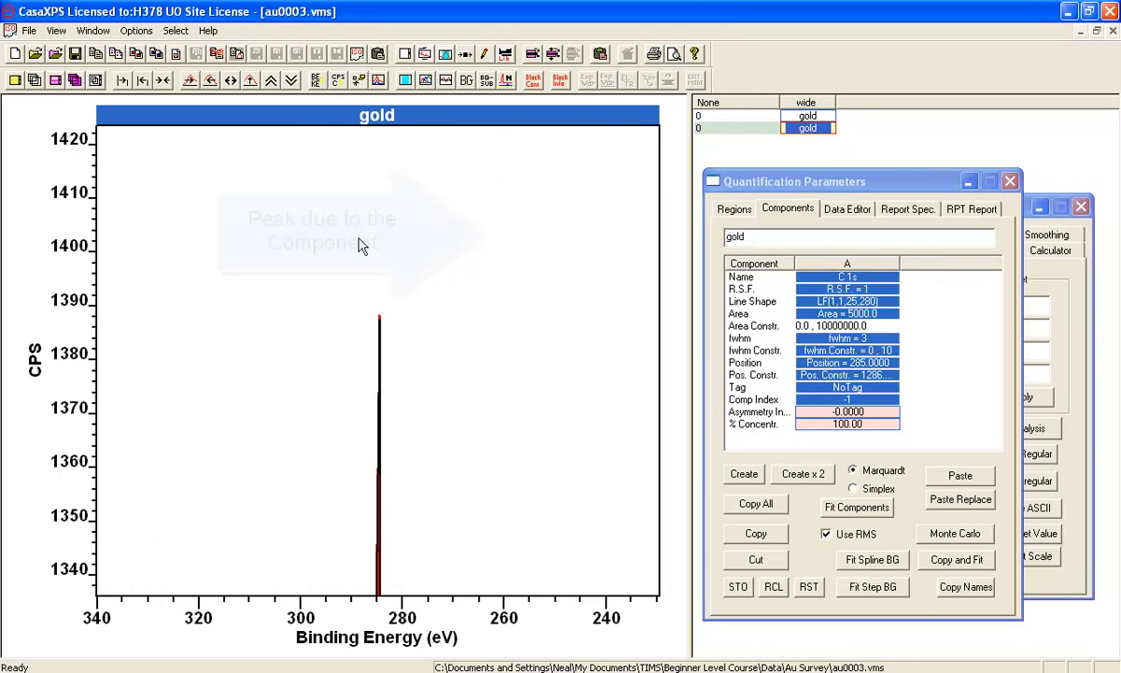
click(232, 76)
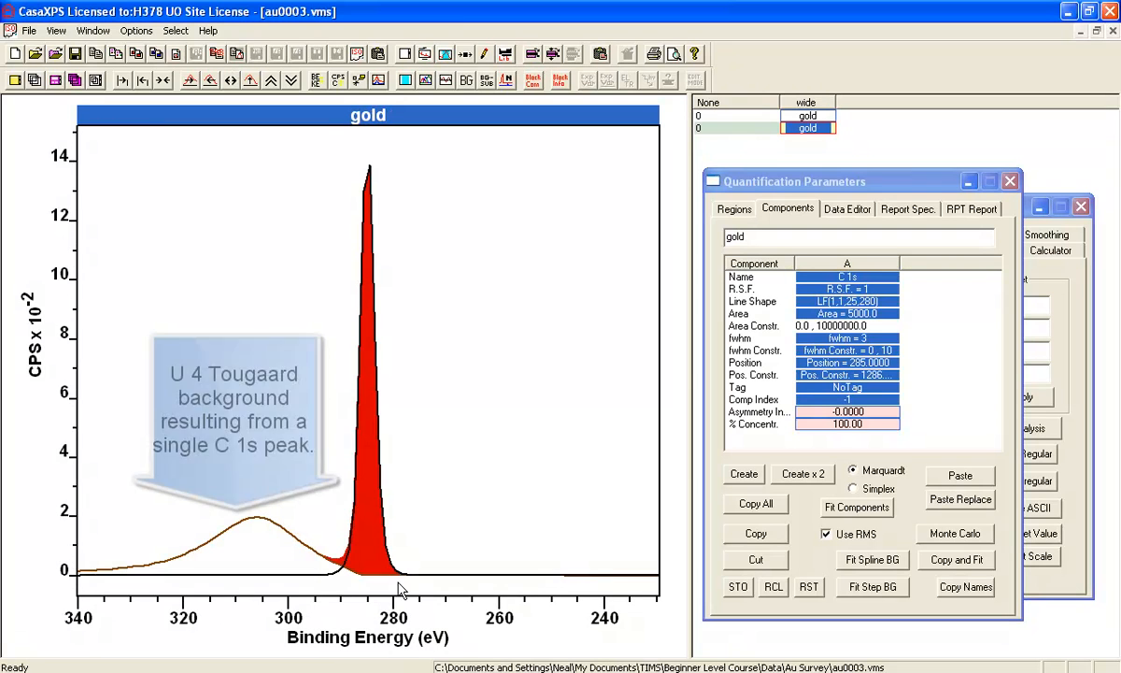
Review the C 1s component's line shape and the region's background type, and restore the full survey energy range
double_click(822, 302)
drag(871, 302, 779, 302)
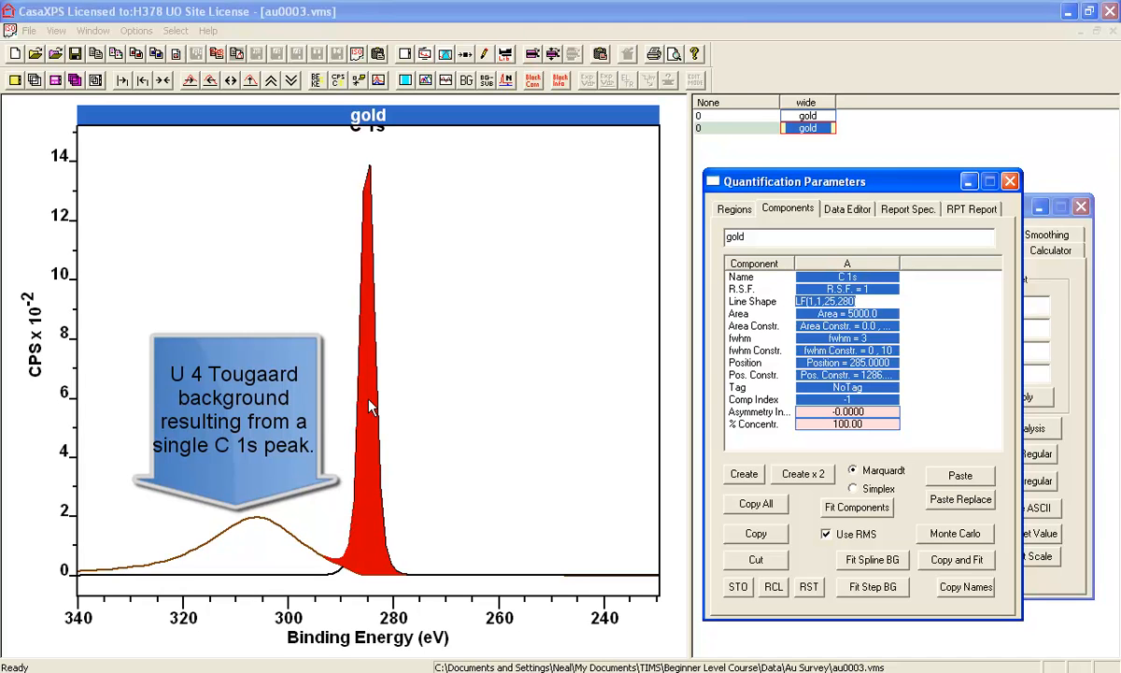
click(735, 208)
click(826, 325)
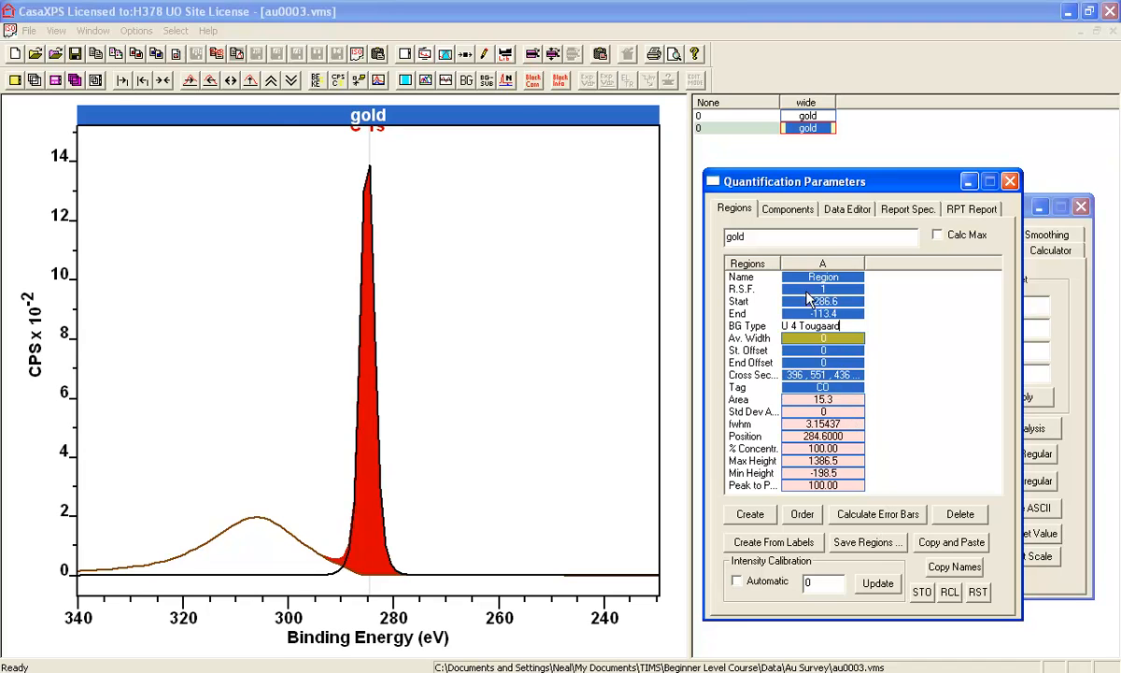
click(154, 80)
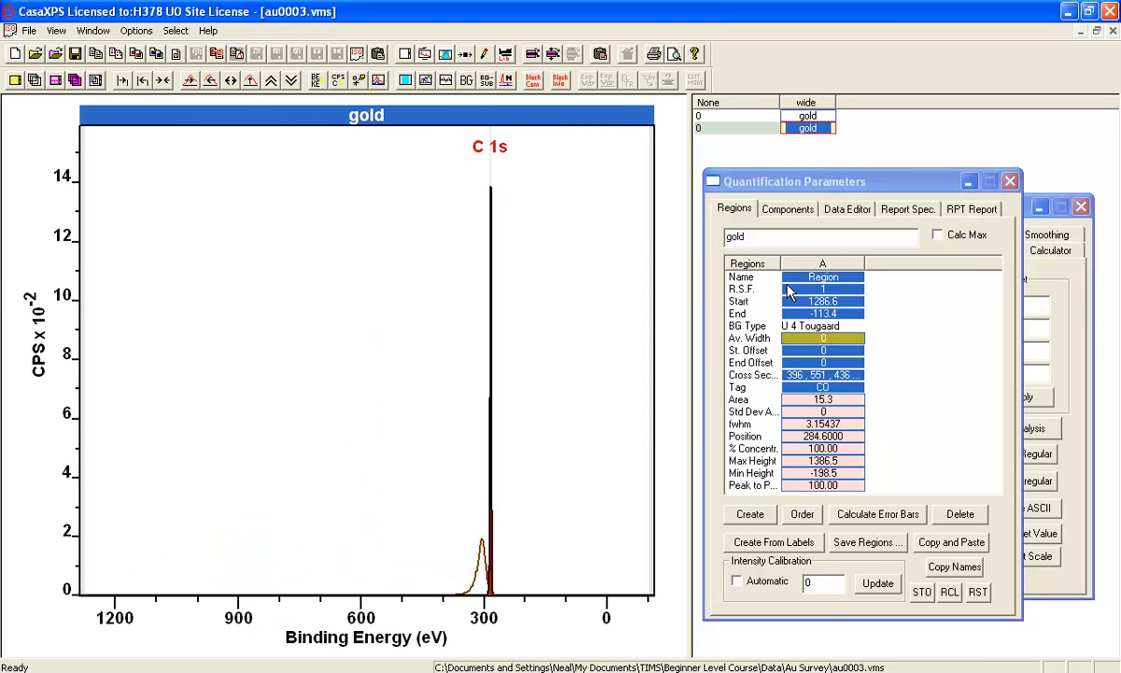
Set the C 1s component's tag to CO and check it against the region's tag
click(788, 208)
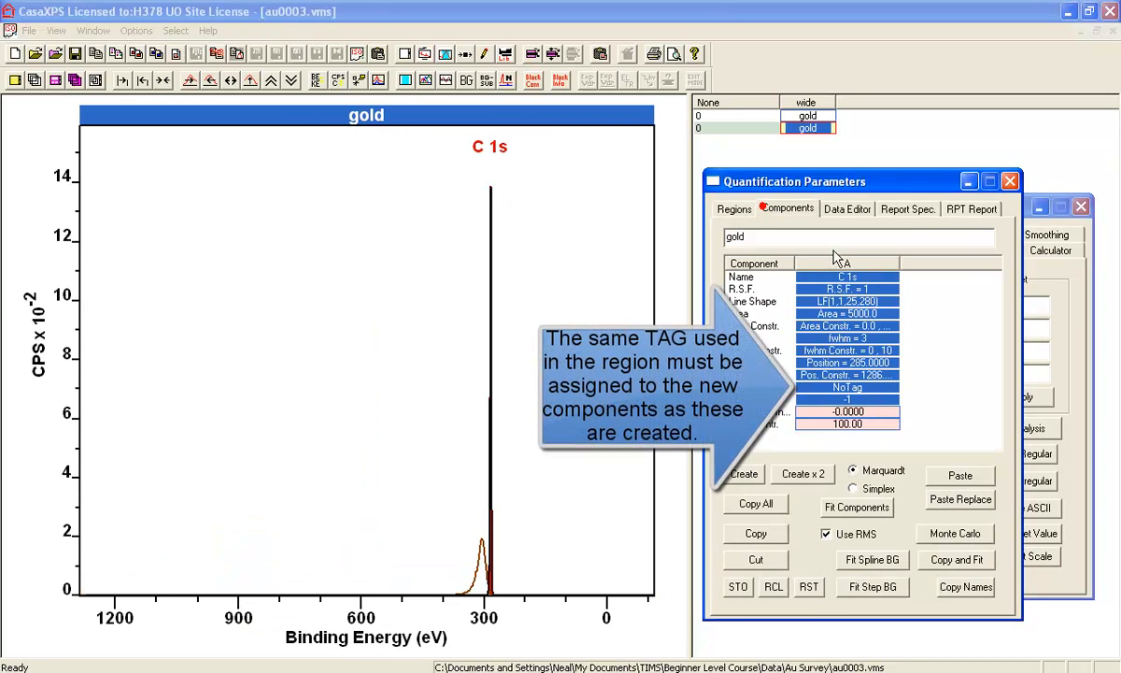
click(719, 209)
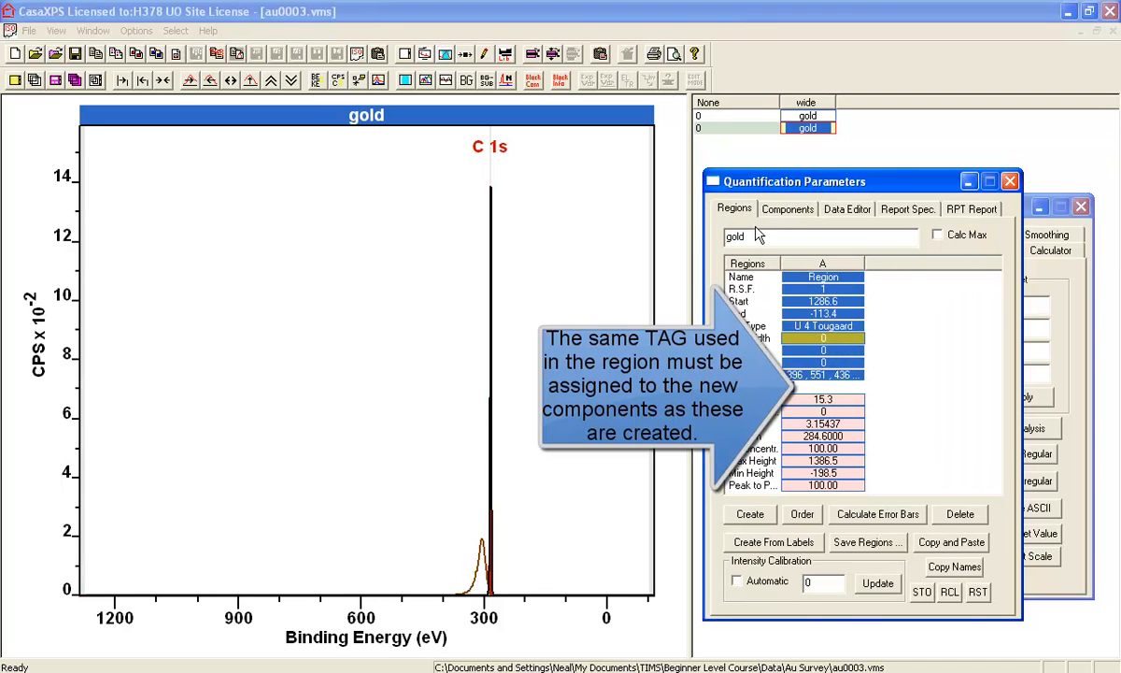
click(794, 207)
click(846, 387)
drag(847, 388, 746, 395)
text(CO)
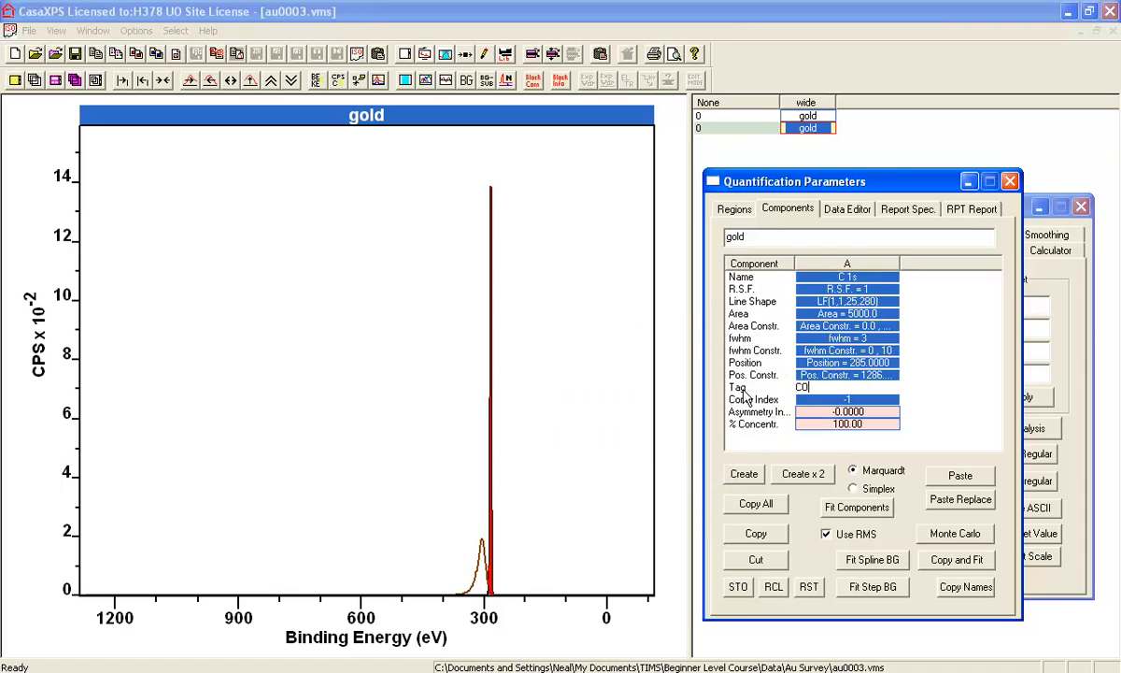
key(Return)
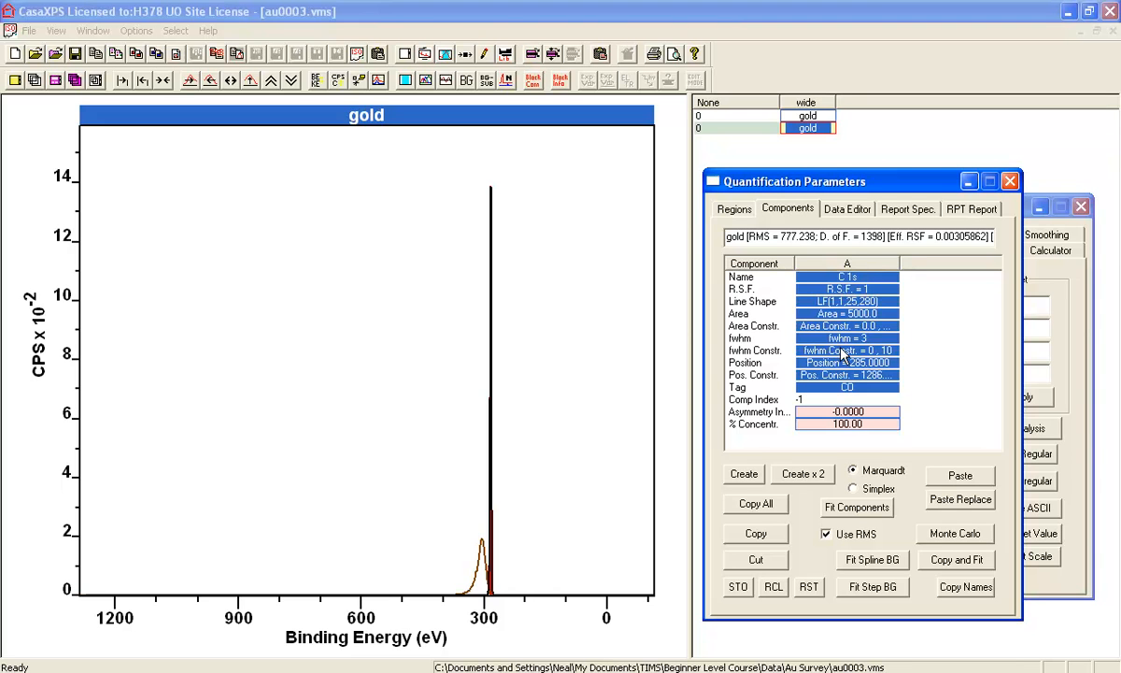
click(735, 208)
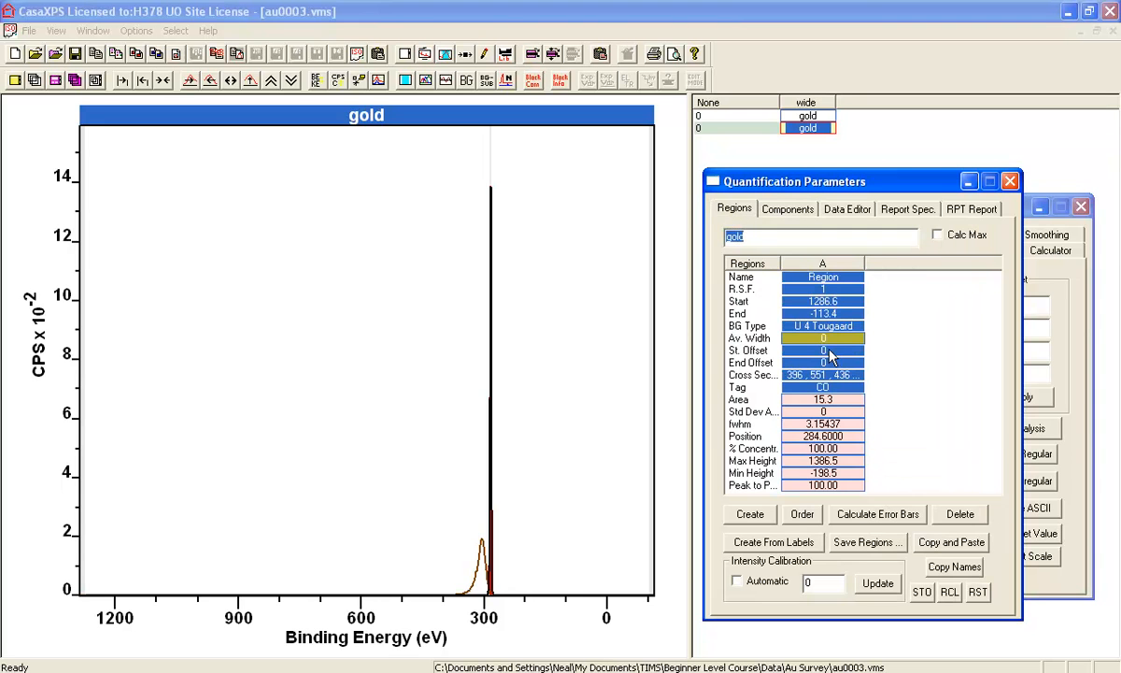
click(781, 209)
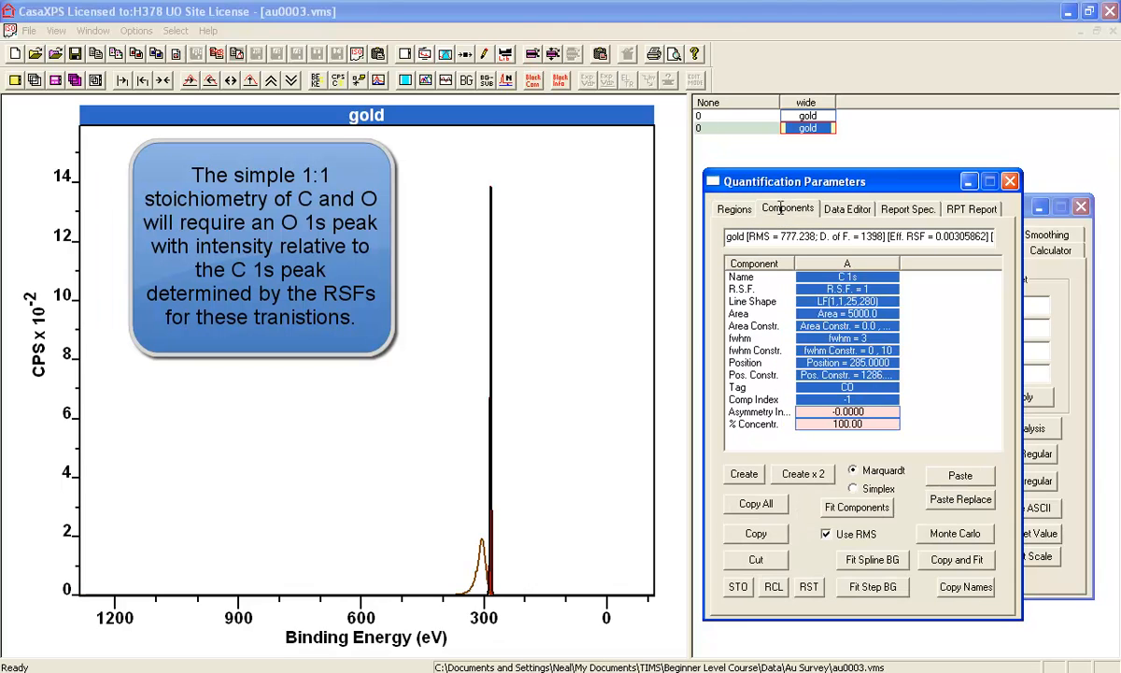
Duplicate the C 1s component and rename the copy O 1s
click(811, 329)
click(755, 532)
click(959, 474)
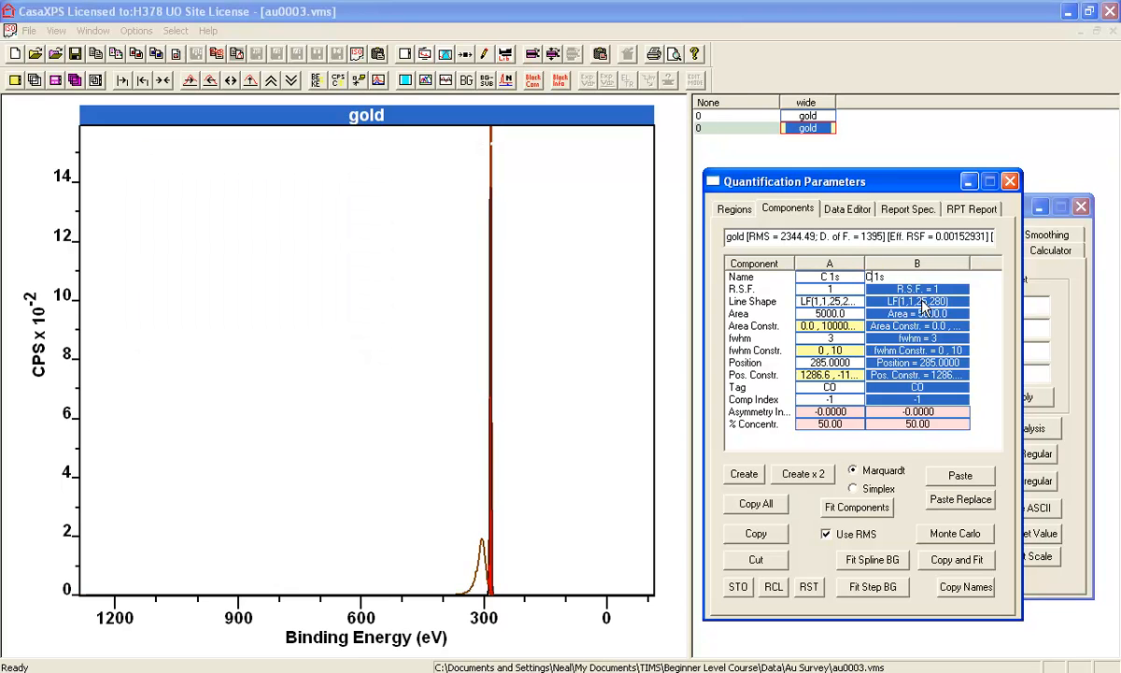
key(Return)
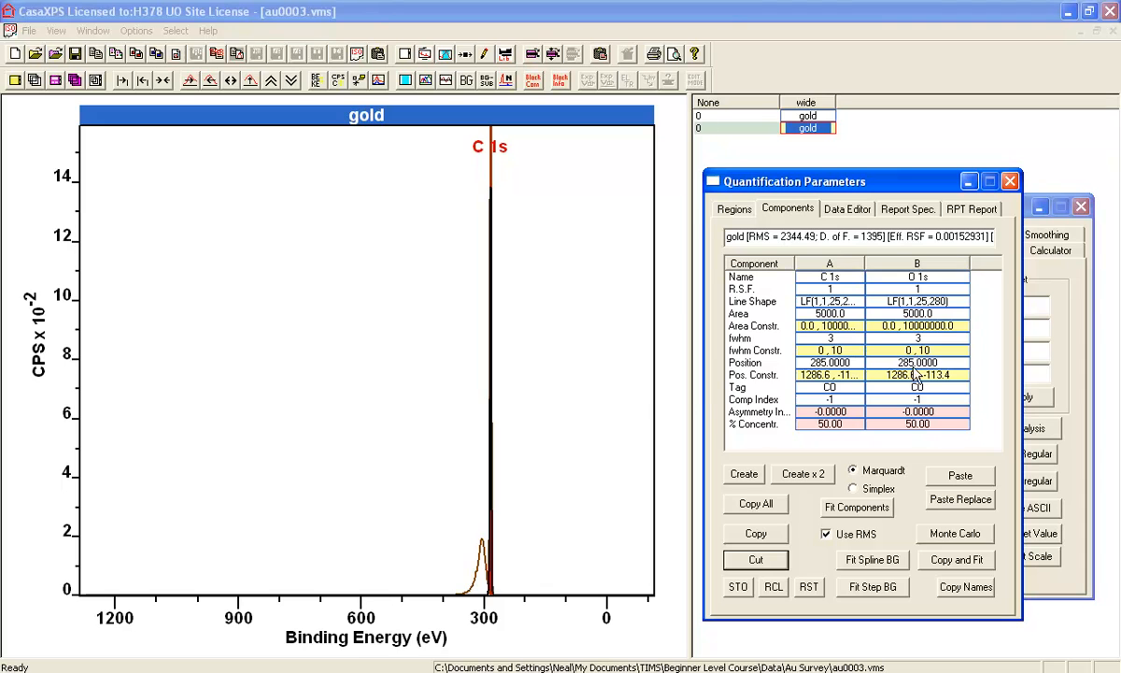
Set the O 1s component's position to 530
click(911, 277)
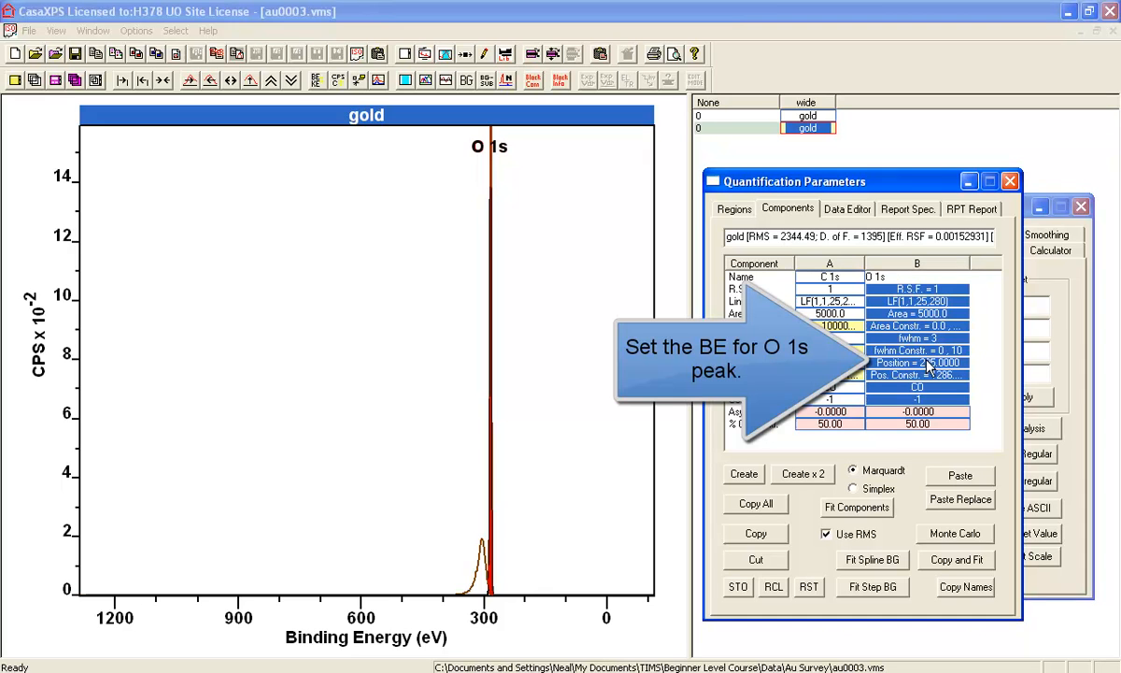
click(869, 363)
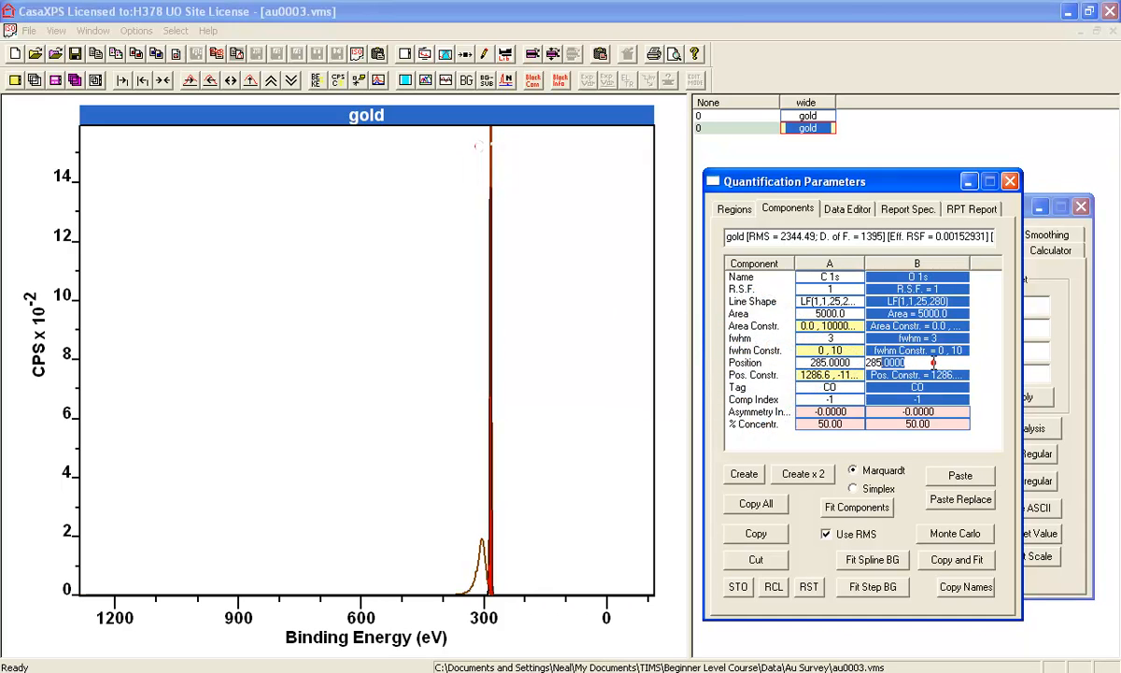
text(530)
key(Return)
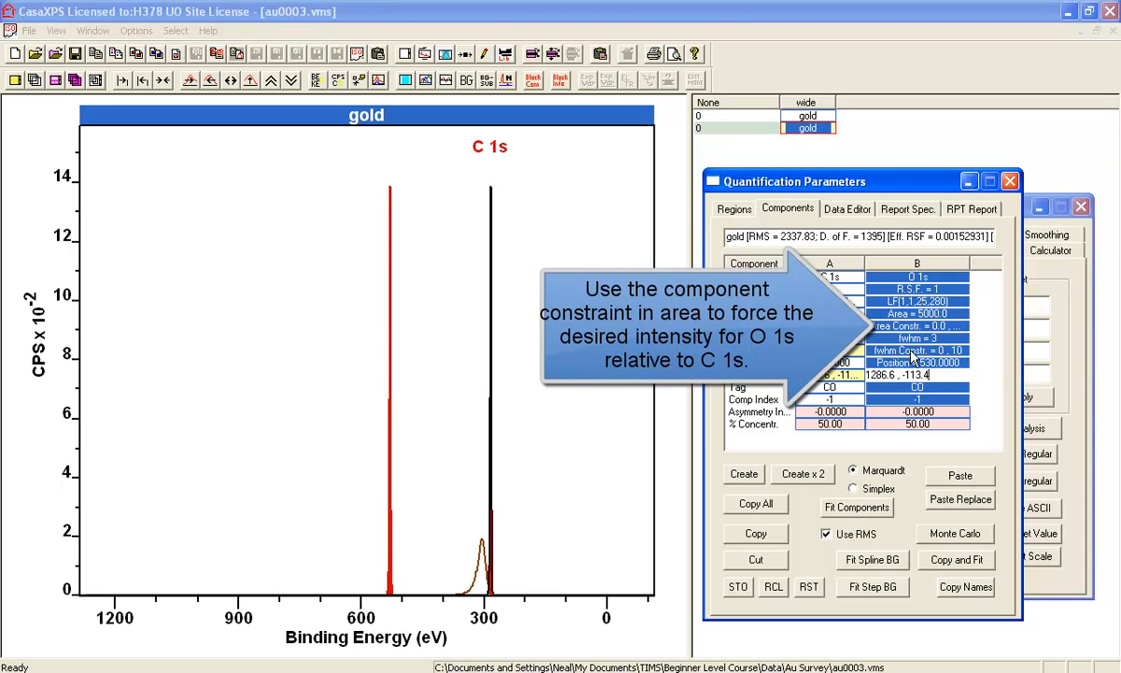
Constrain the O 1s component's area to A * 2.93 and compare its tag with the C 1s and region tags
click(906, 316)
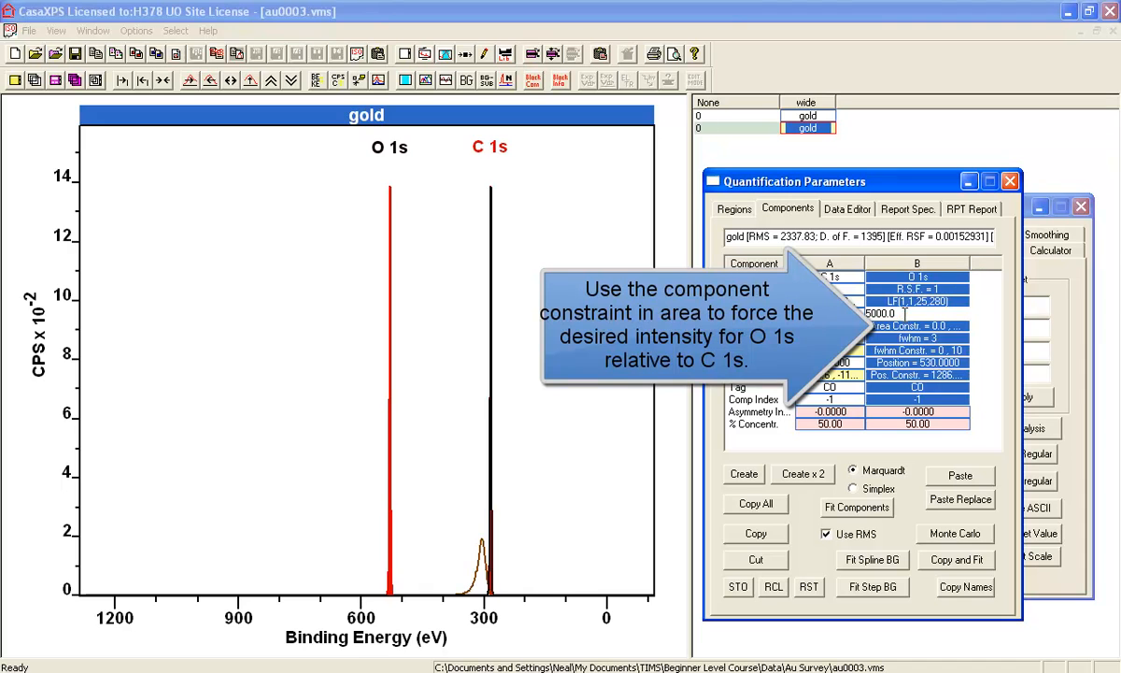
click(907, 326)
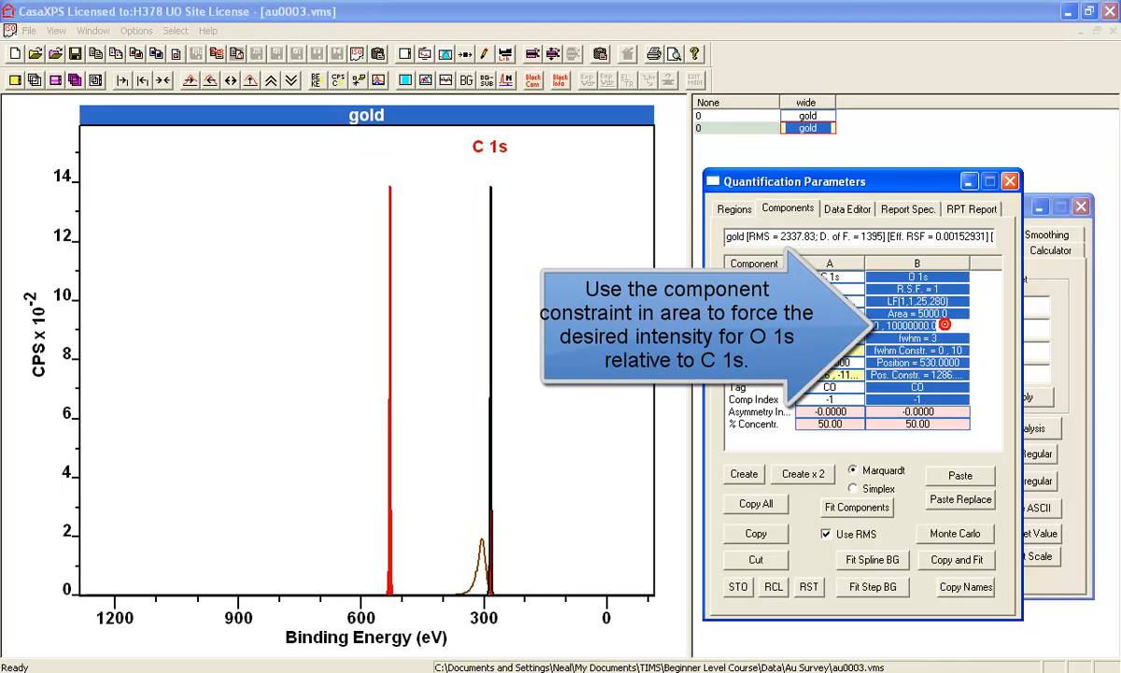
text(a*2.93)
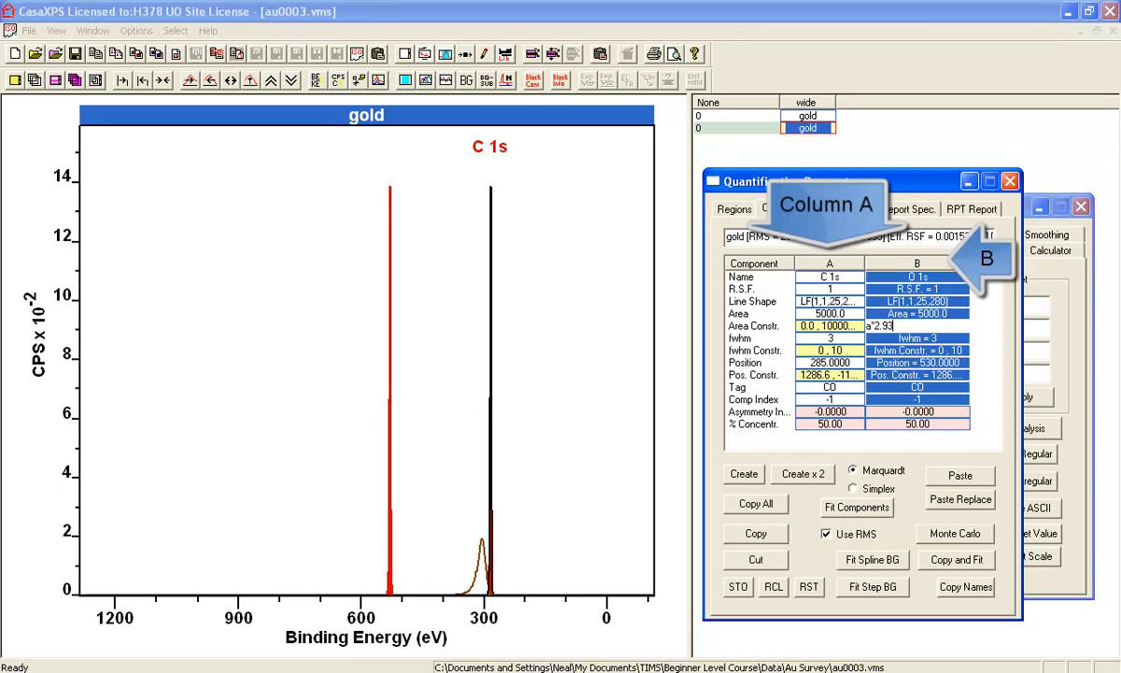
click(925, 339)
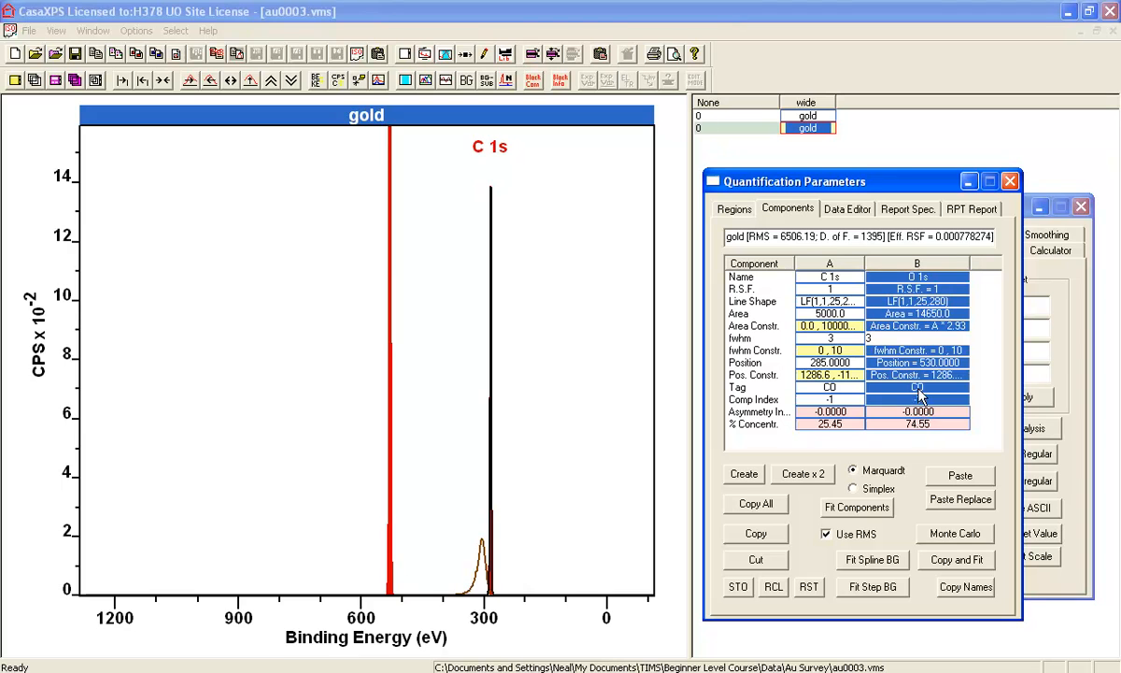
click(835, 387)
click(915, 387)
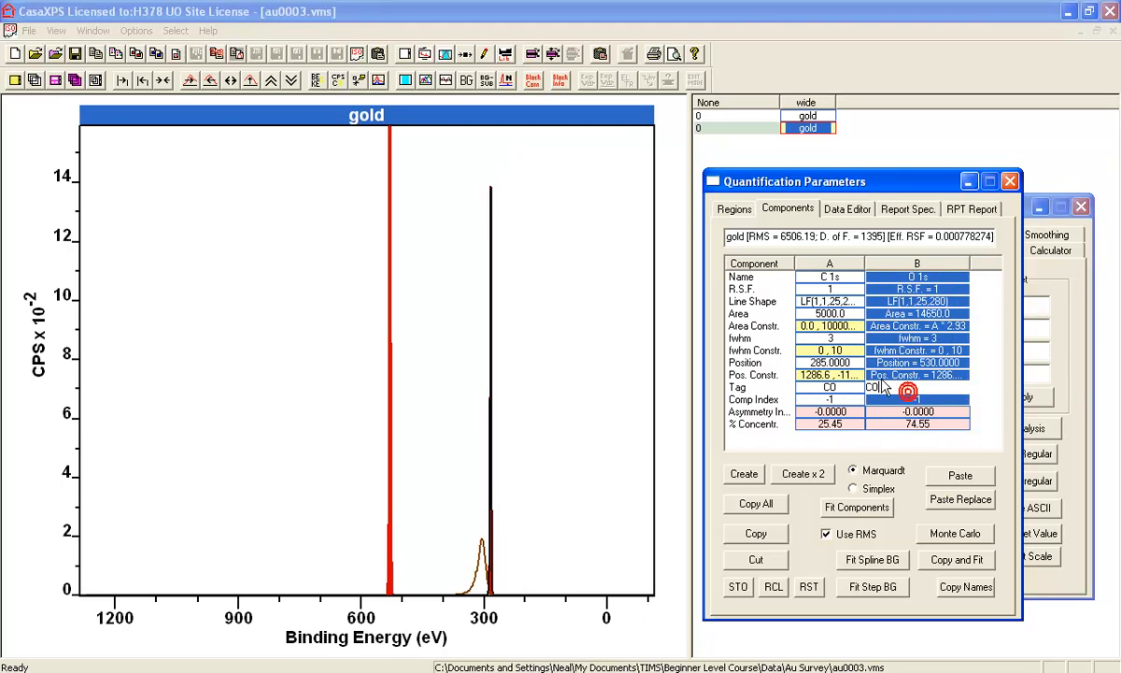
click(738, 210)
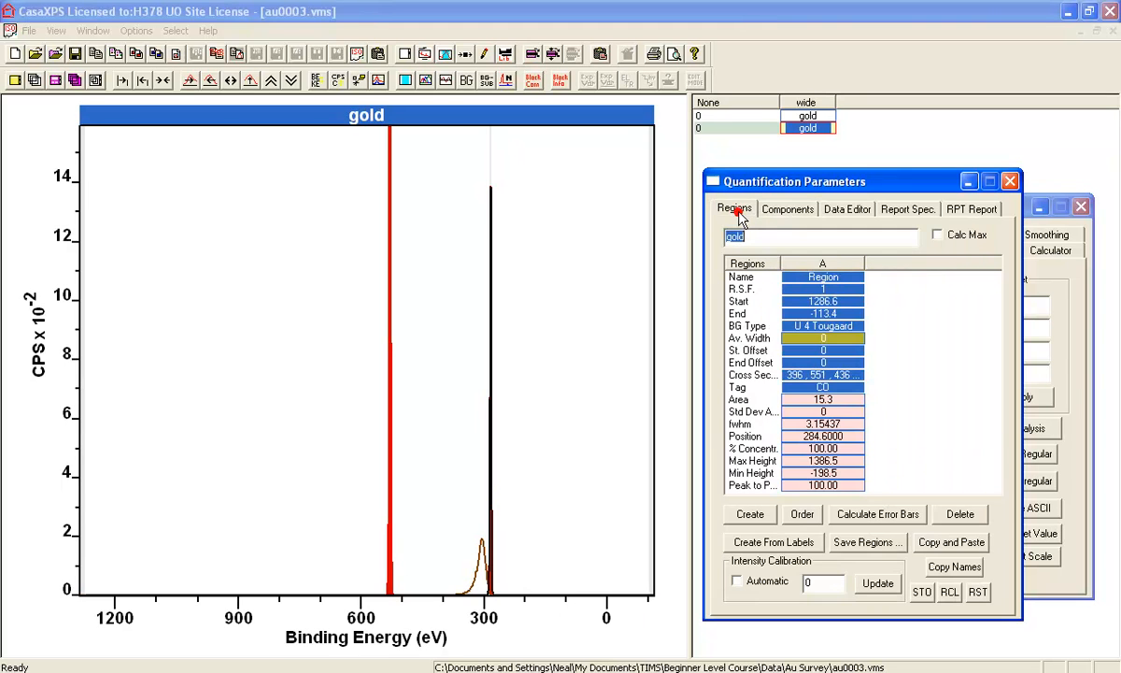
Undo the earlier processing of the spectrum and replace its counts with the C 1s and O 1s envelope using Replace By Envelope
click(1065, 271)
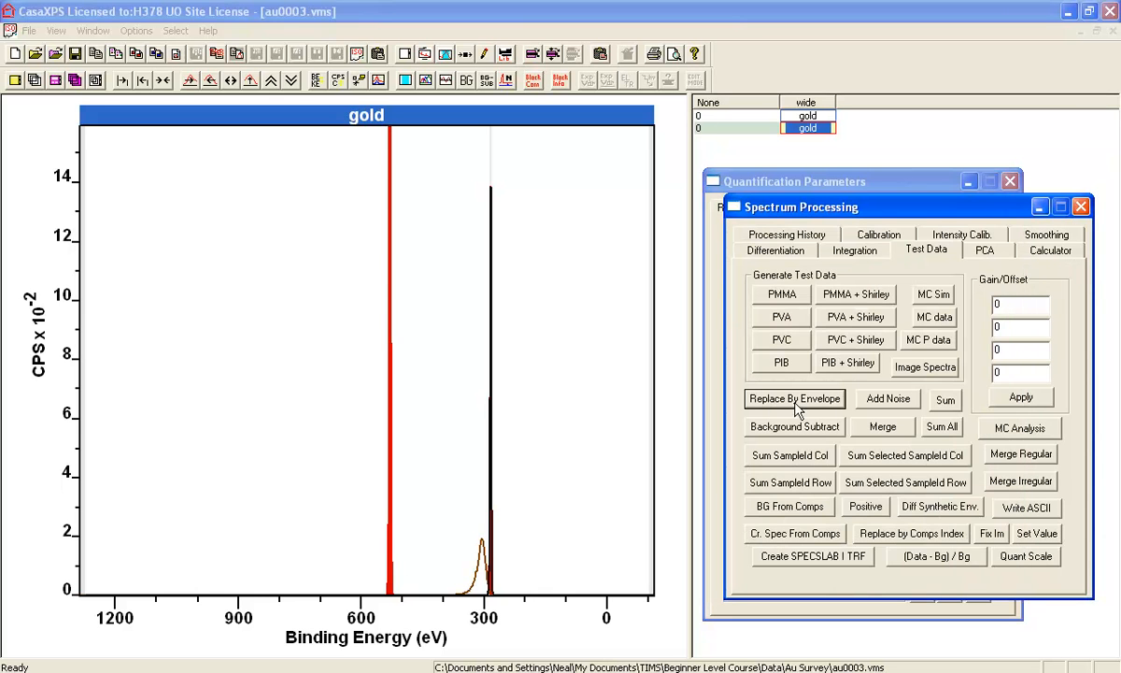
click(748, 228)
click(783, 441)
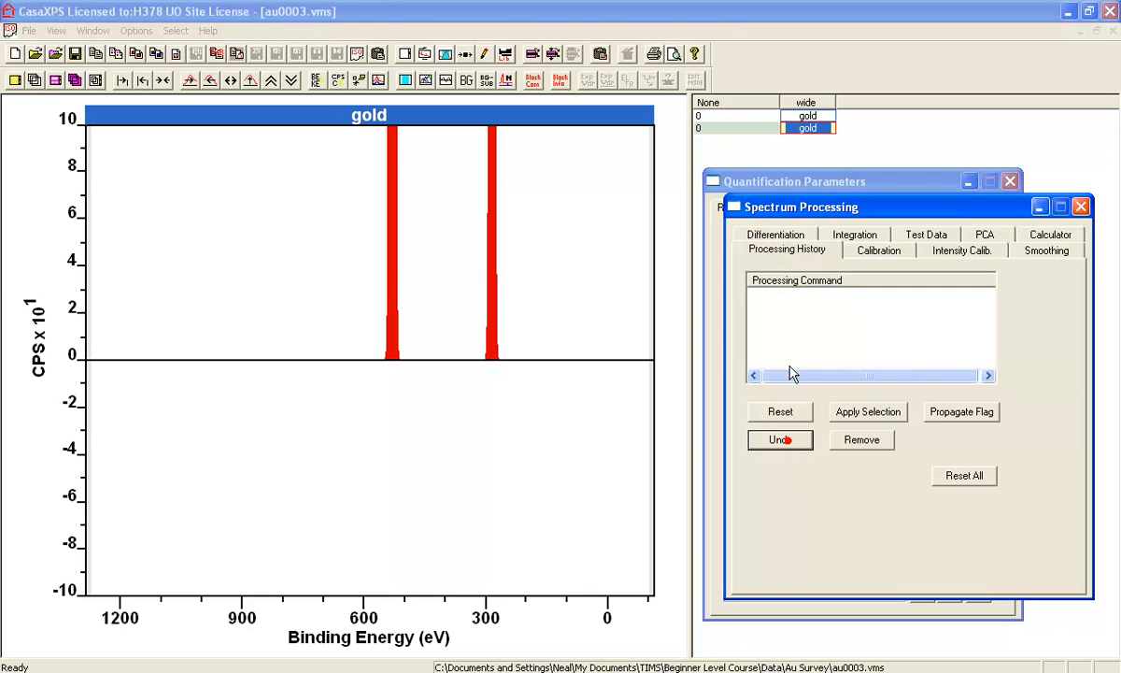
click(884, 228)
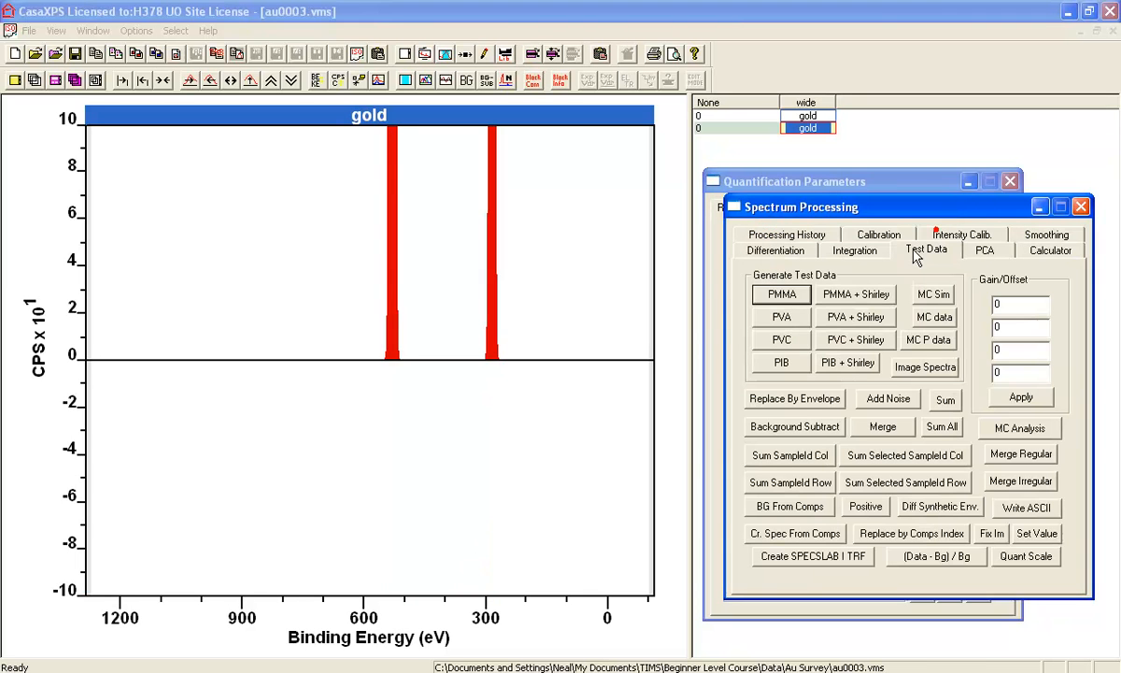
click(801, 400)
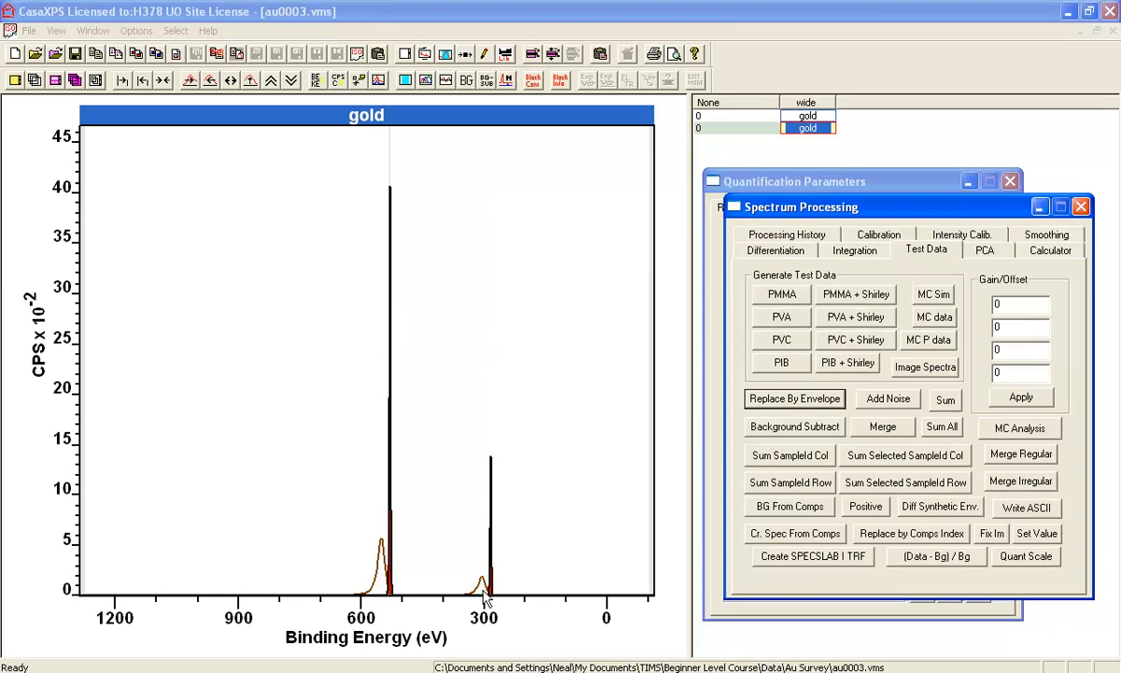
Duplicate the O 1s component and rename the copy VB
click(782, 184)
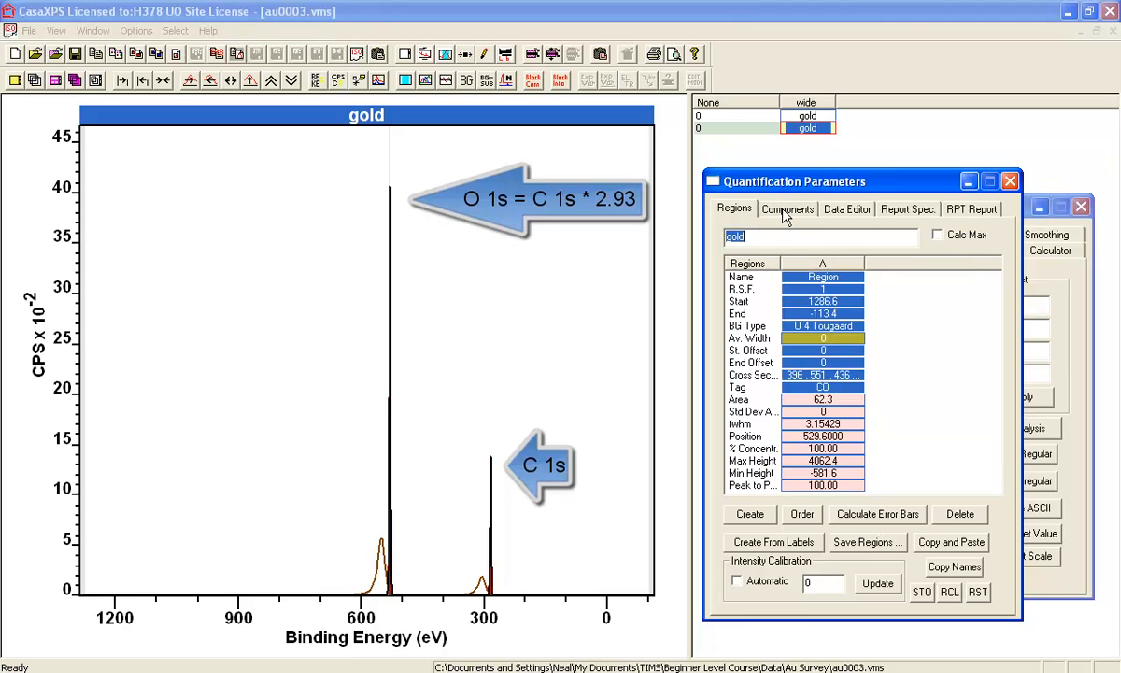
click(788, 208)
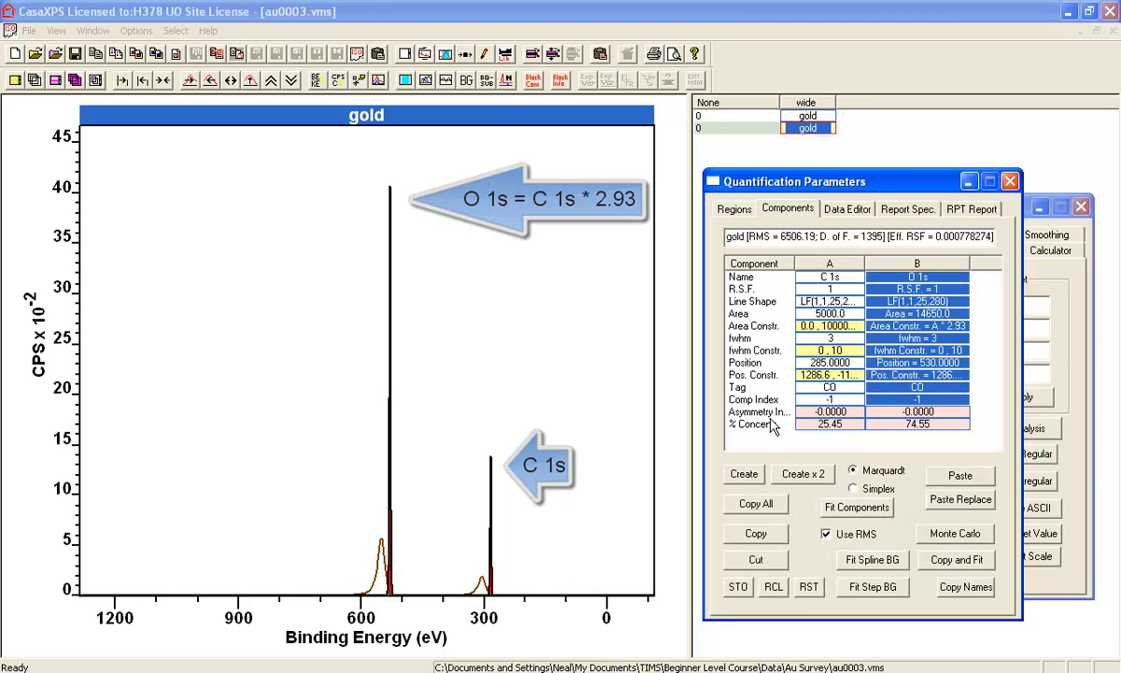
click(904, 326)
double_click(905, 327)
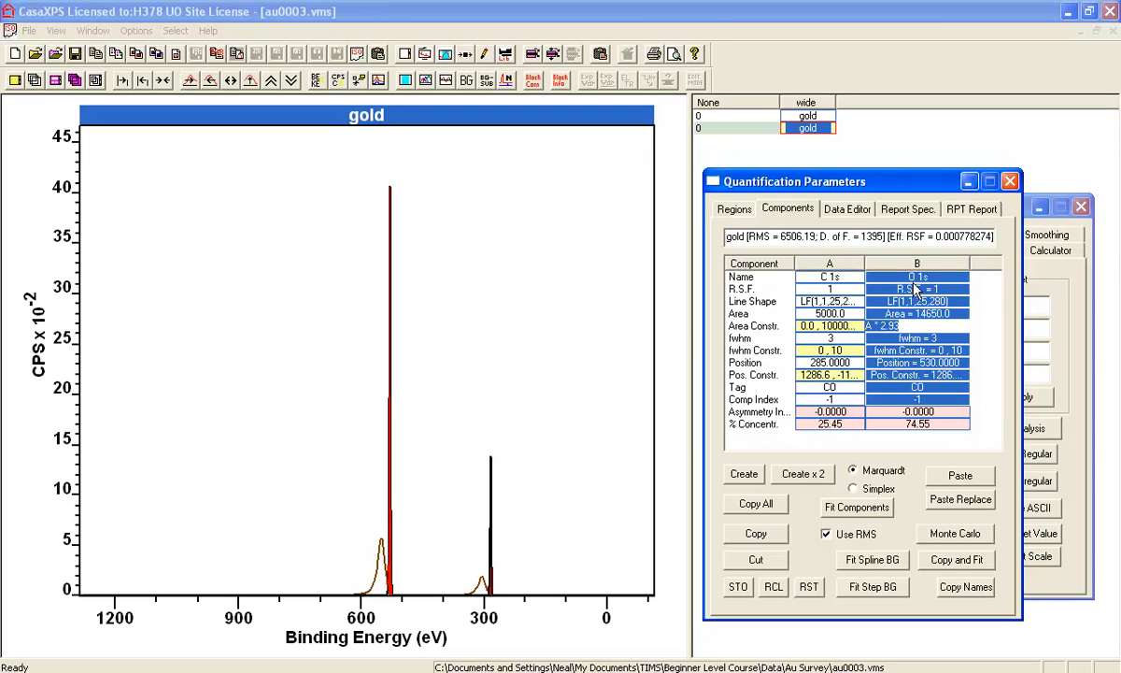
click(756, 534)
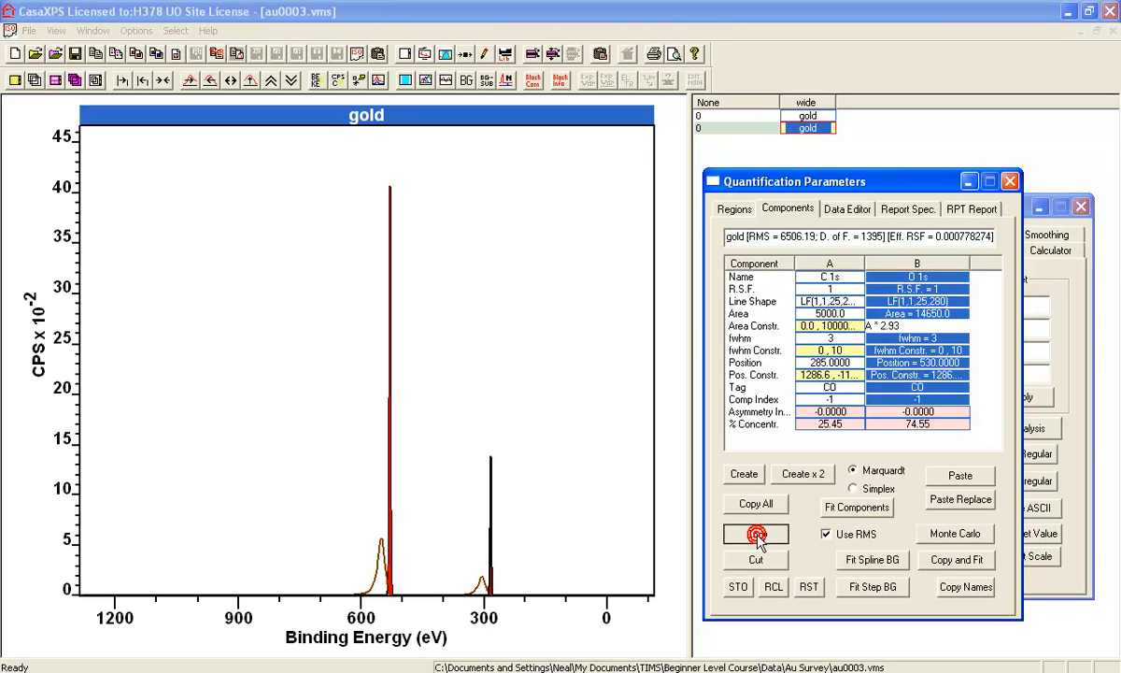
click(960, 475)
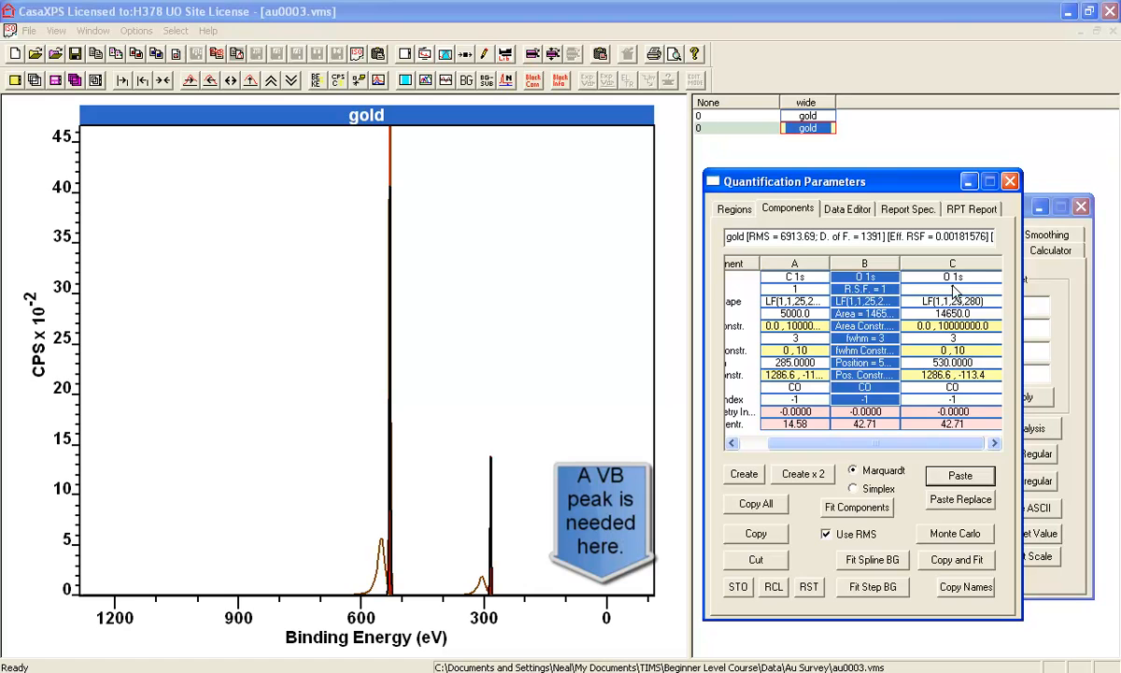
click(911, 277)
text(VB)
key(Return)
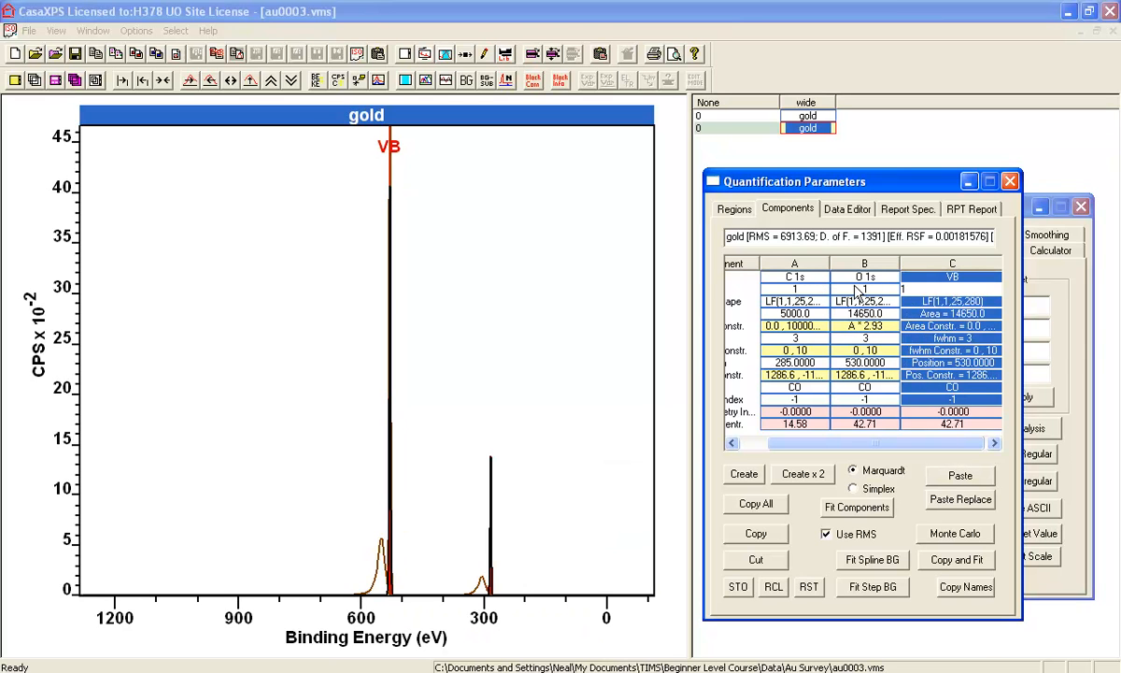
Set the VB component's position to 5
click(920, 362)
drag(859, 364, 825, 370)
text(0)
key(Return)
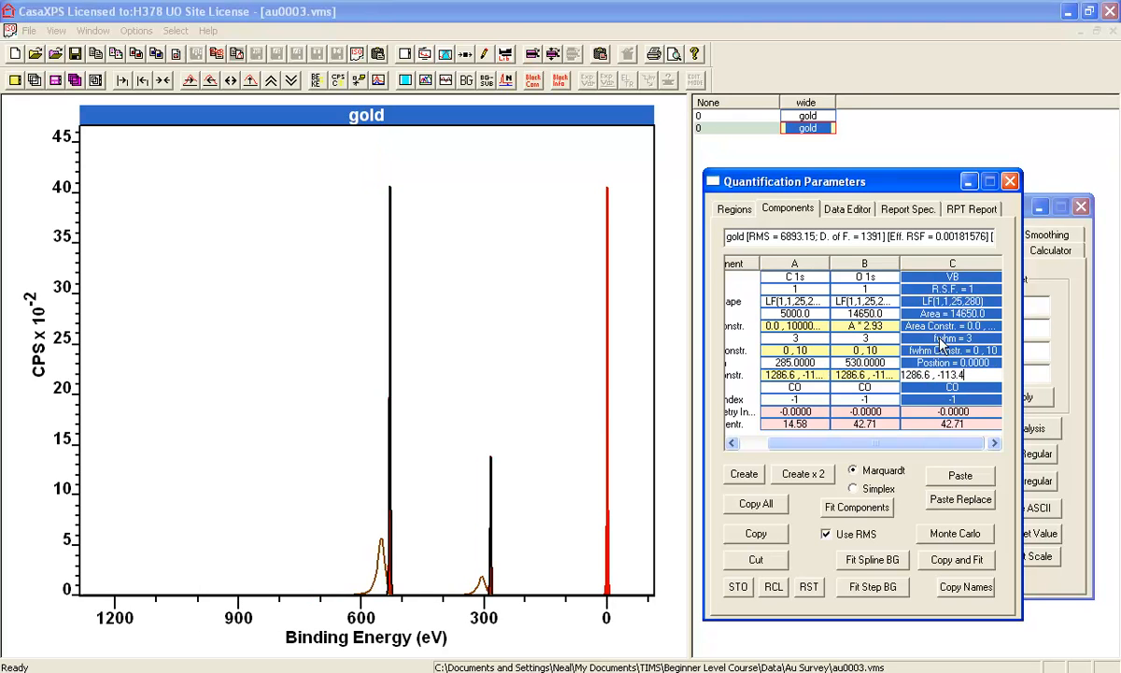
click(944, 364)
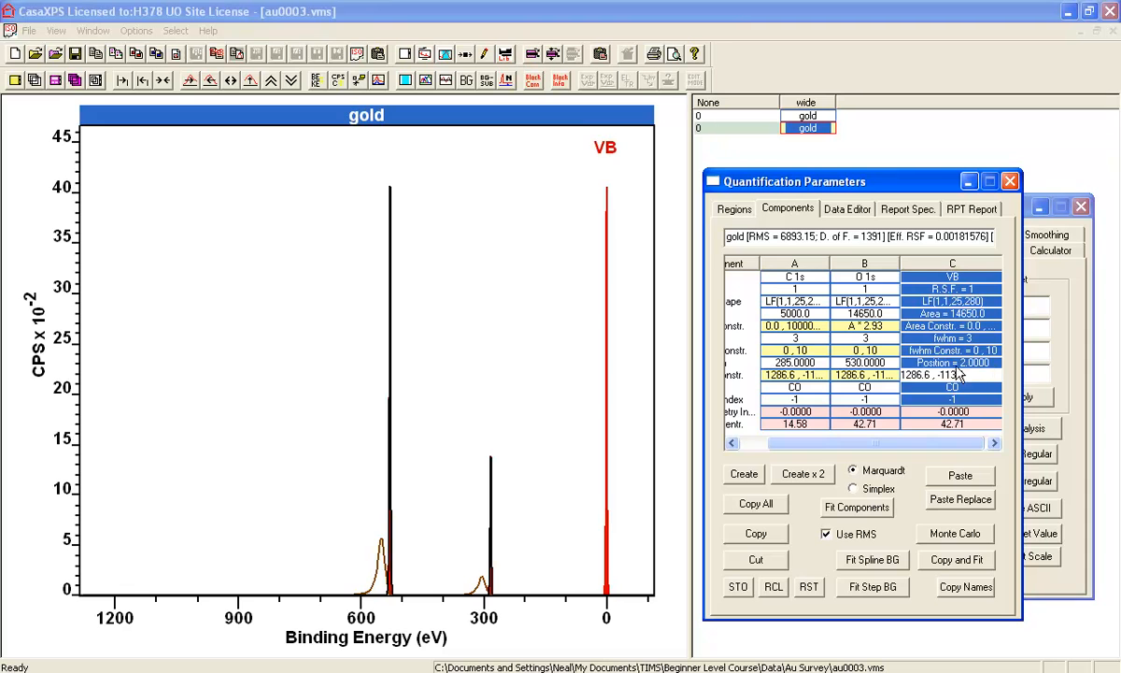
text(5)
key(Return)
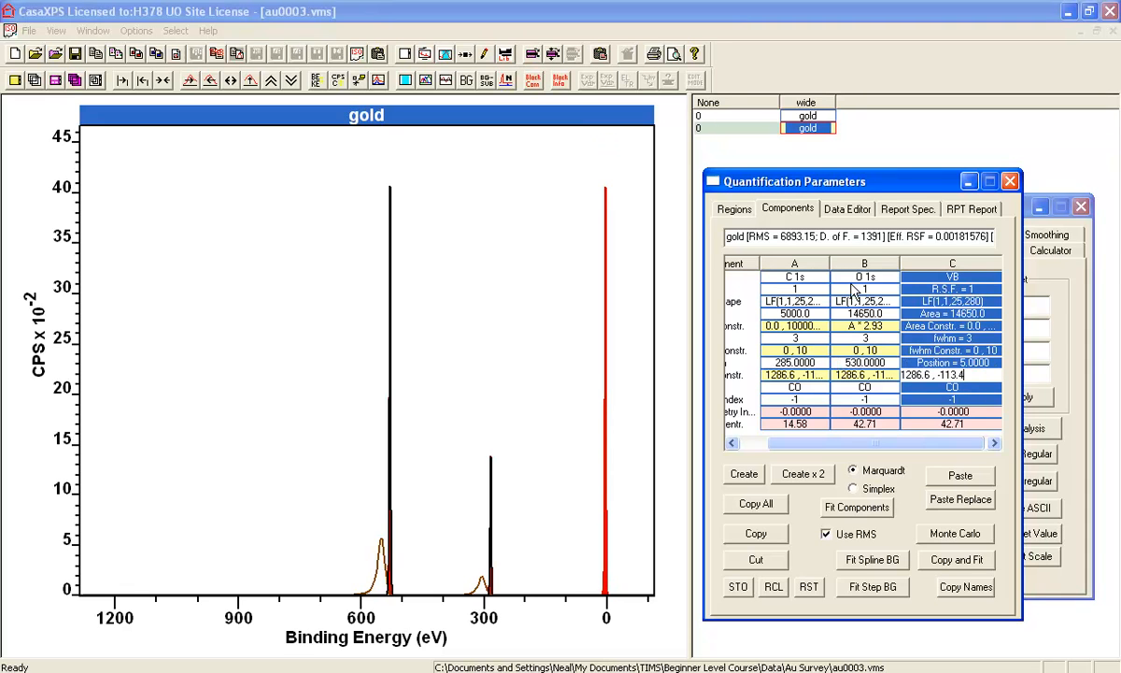
Constrain the VB component's area to A * 0.1
click(955, 327)
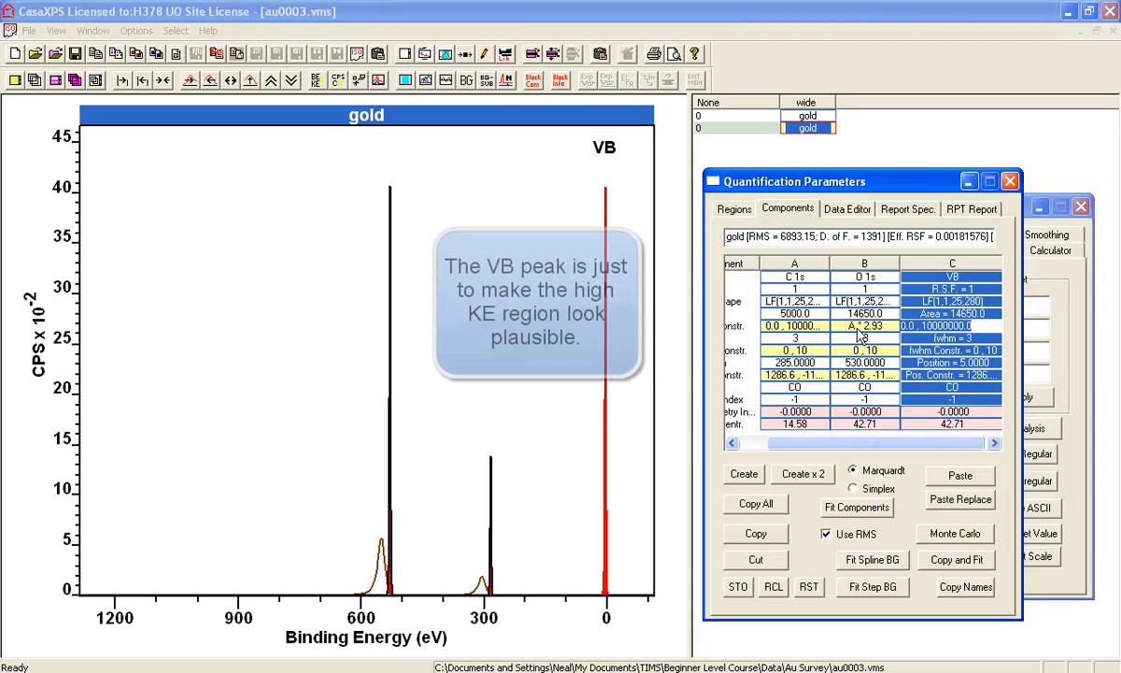
text(a*0.1)
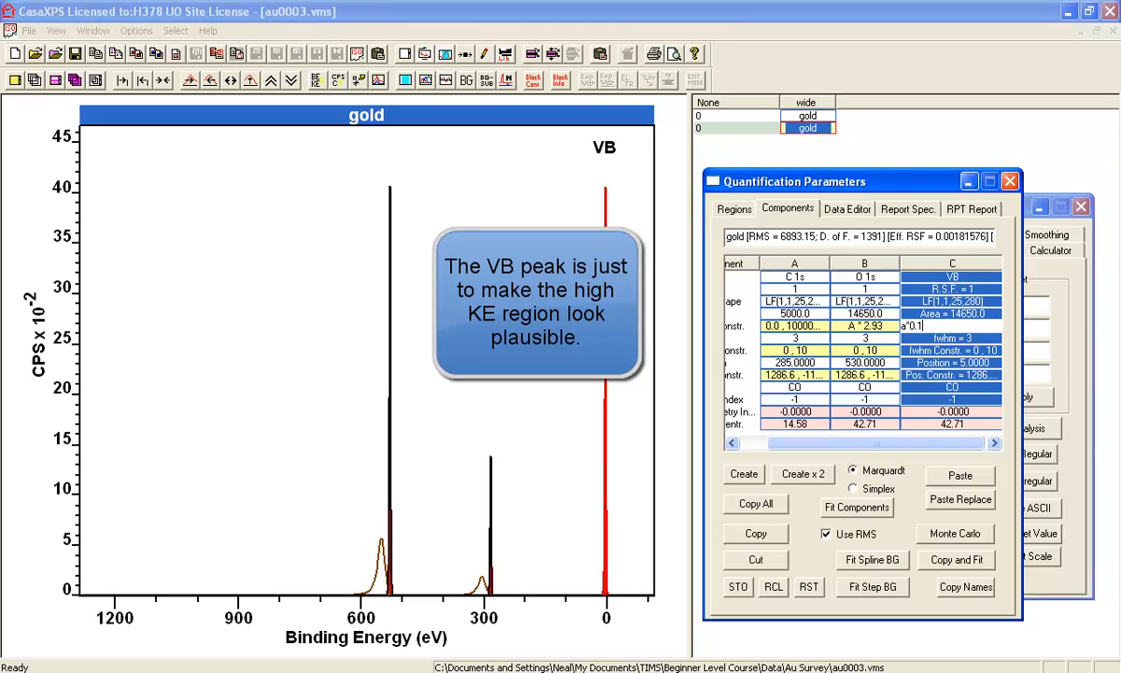
key(Return)
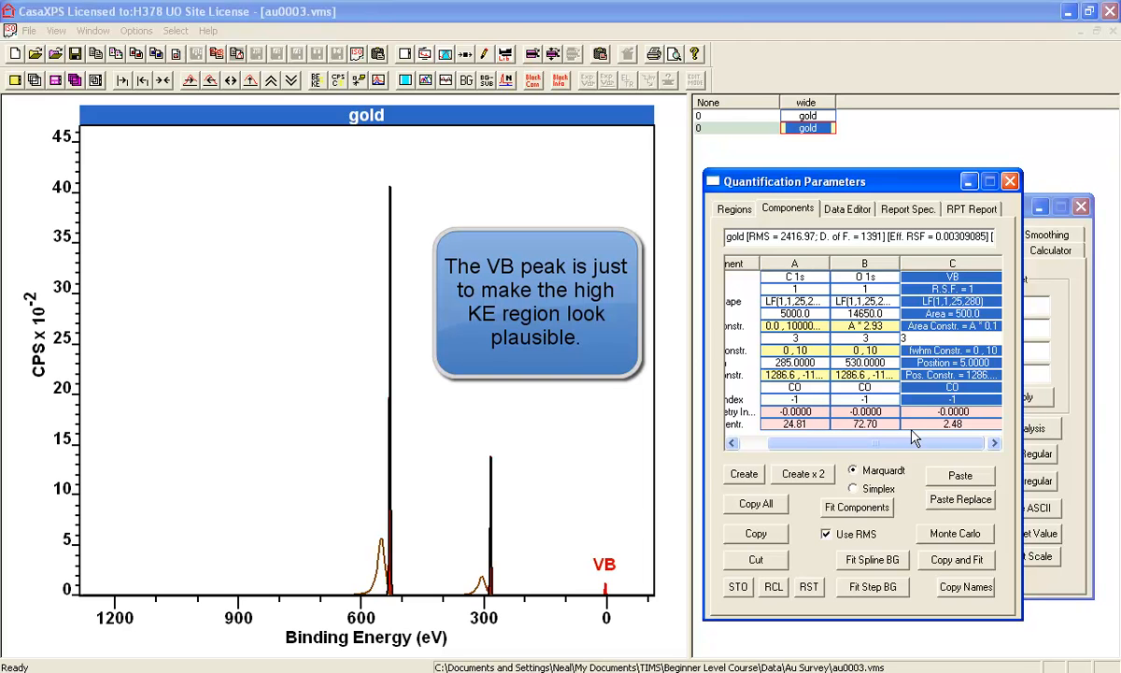
Compare the tags of the VB, O 1s and C 1s components with the tag of the U 4 Tougaard region
click(1089, 404)
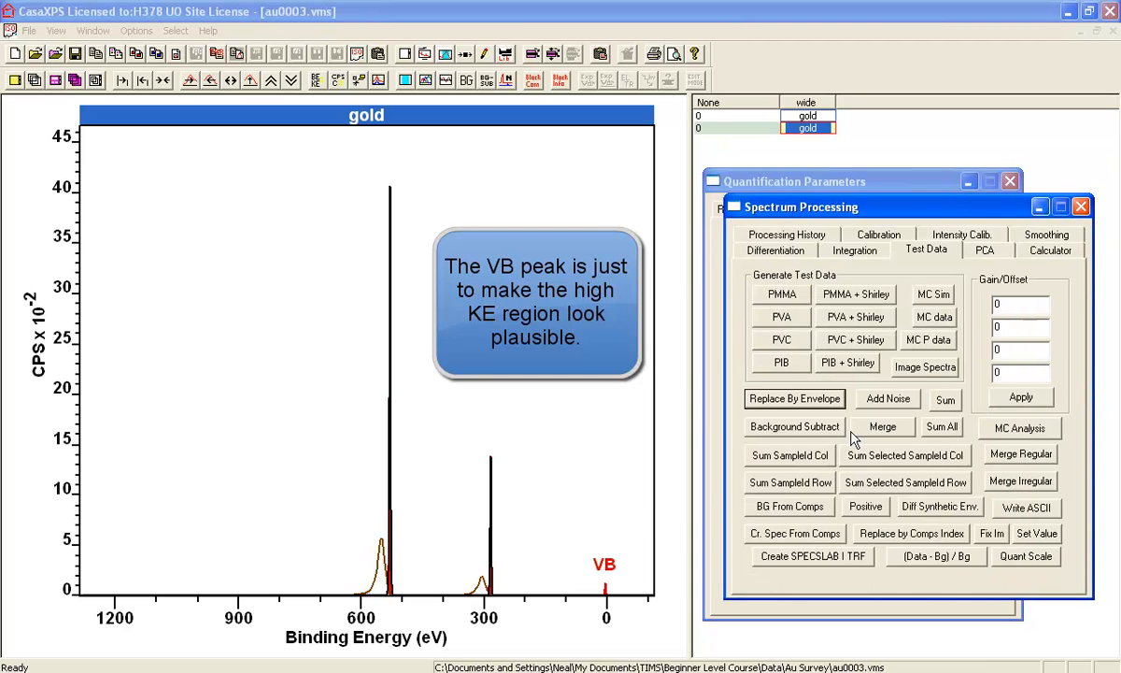
click(805, 181)
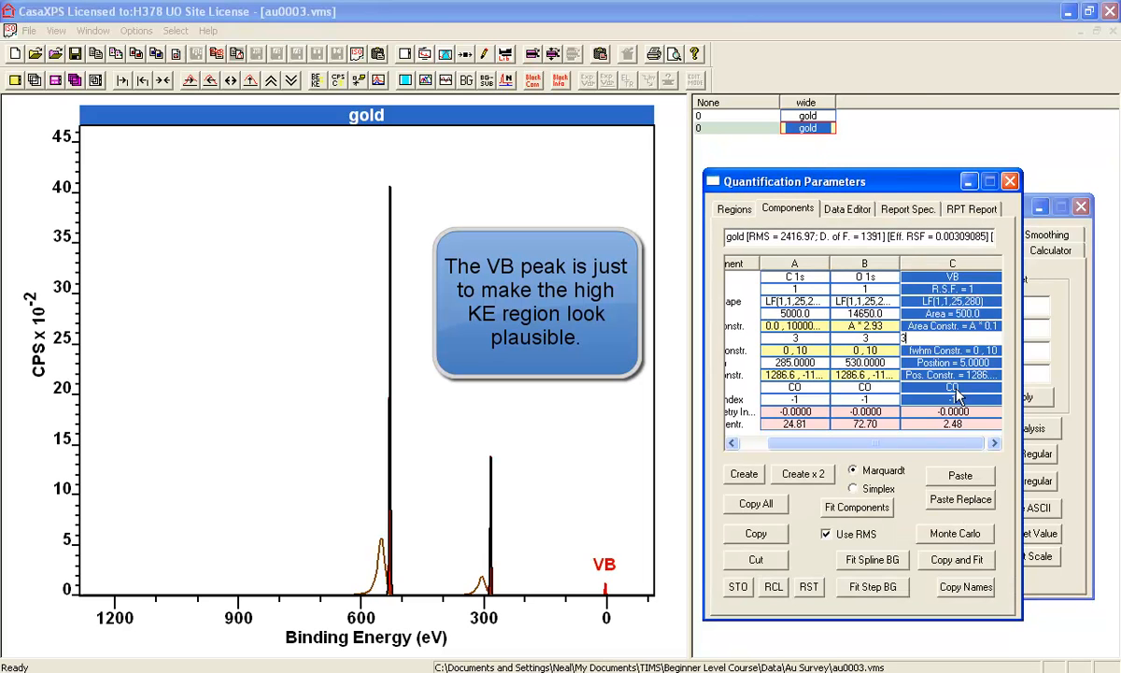
click(956, 388)
click(861, 393)
click(792, 387)
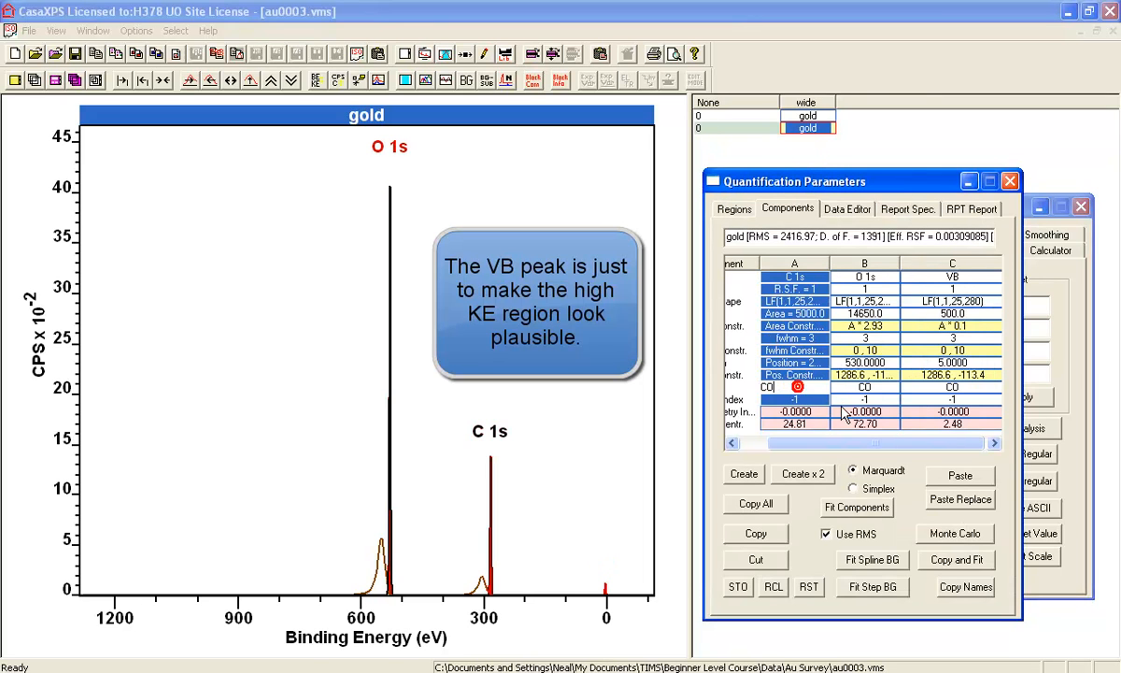
click(734, 208)
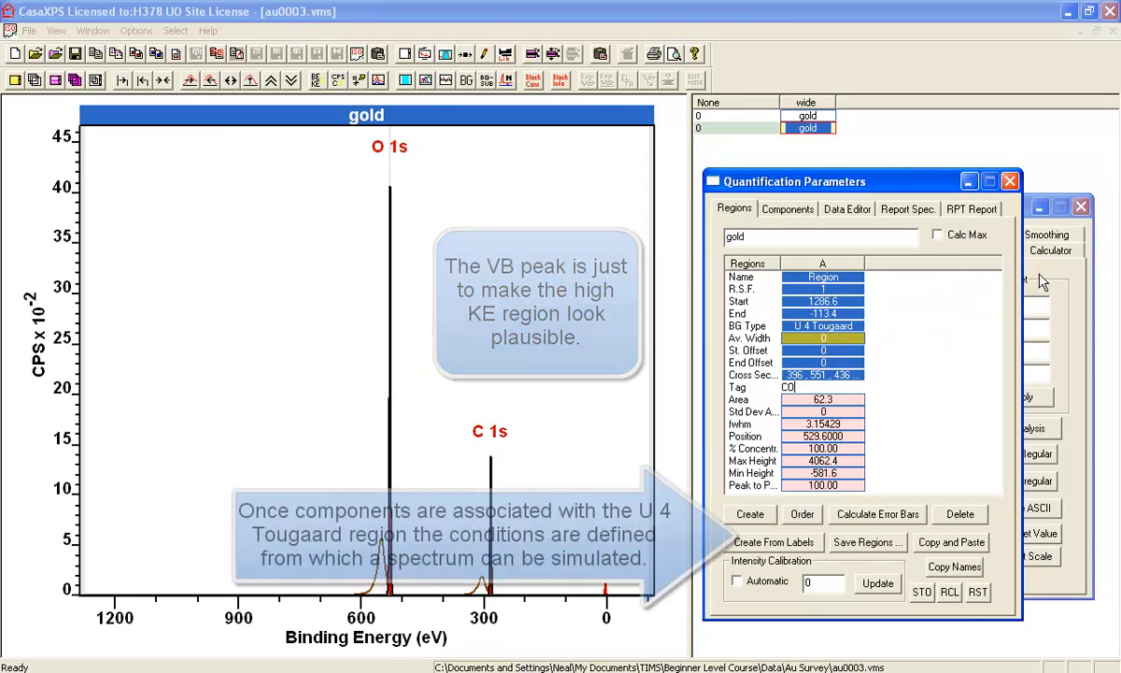
Return to the test data functions of Spectrum Processing for simulating the spectrum from the components
click(1034, 271)
click(928, 254)
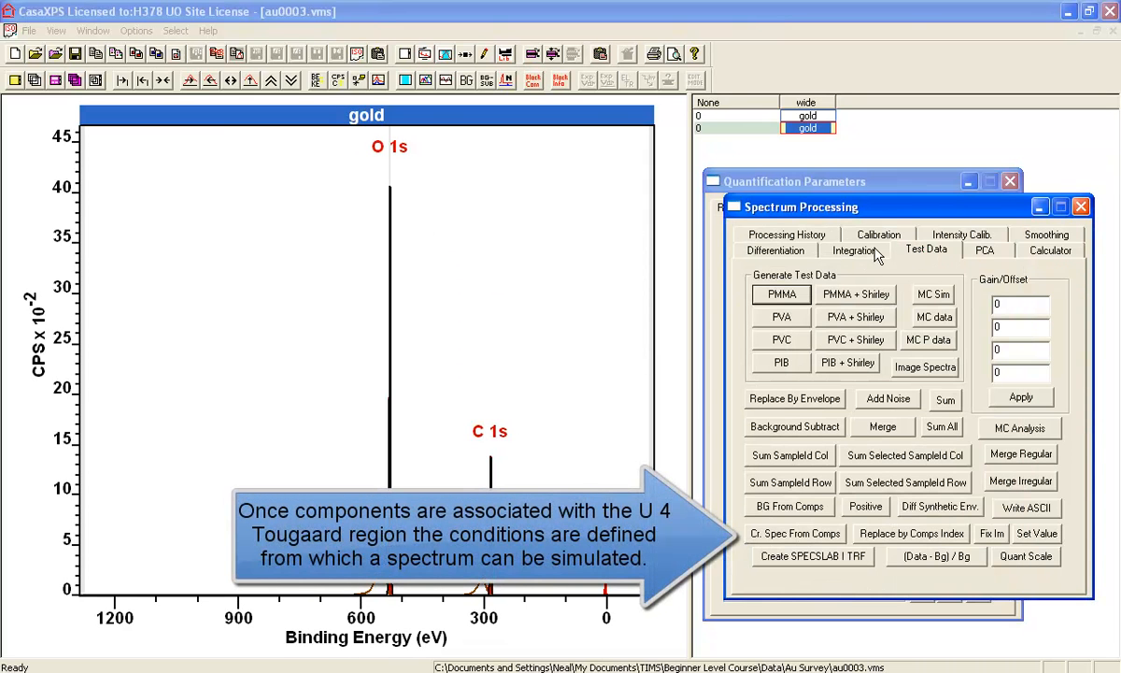